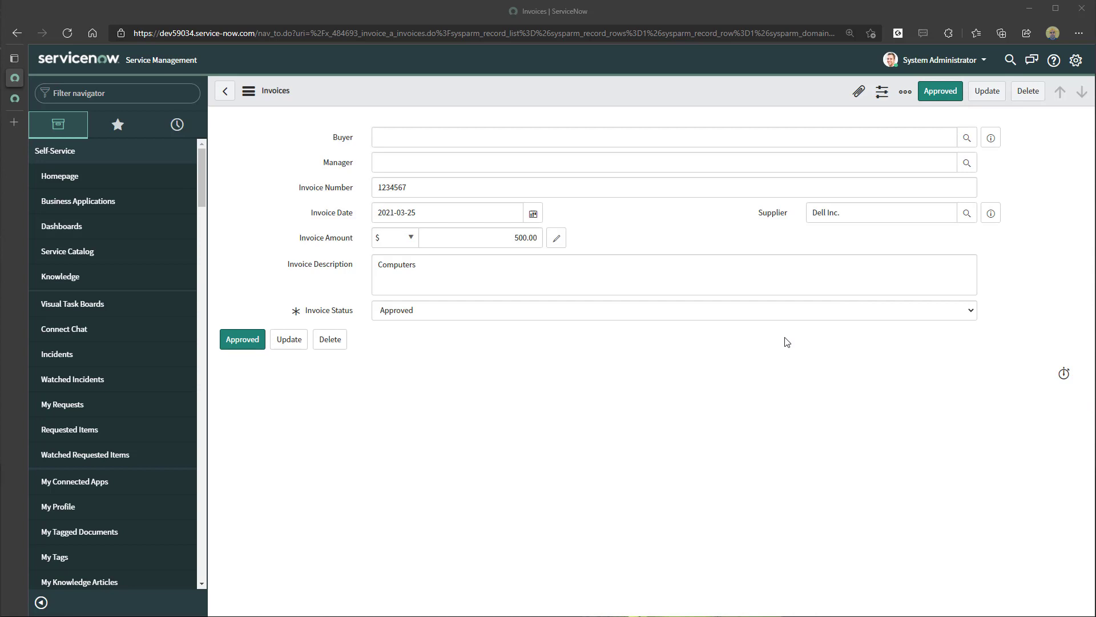
# Approve the open Dell Inc. invoice for computers.
pyautogui.click(939, 101)
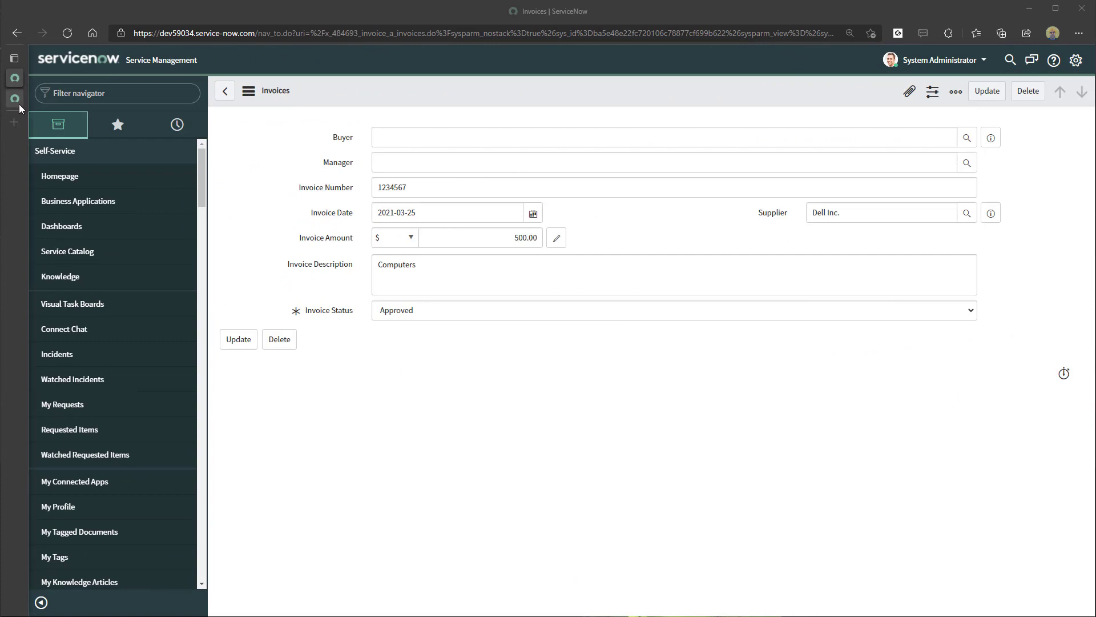
# Switch to ServiceNow Studio and create a new application file of type UI Action.
pyautogui.click(17, 102)
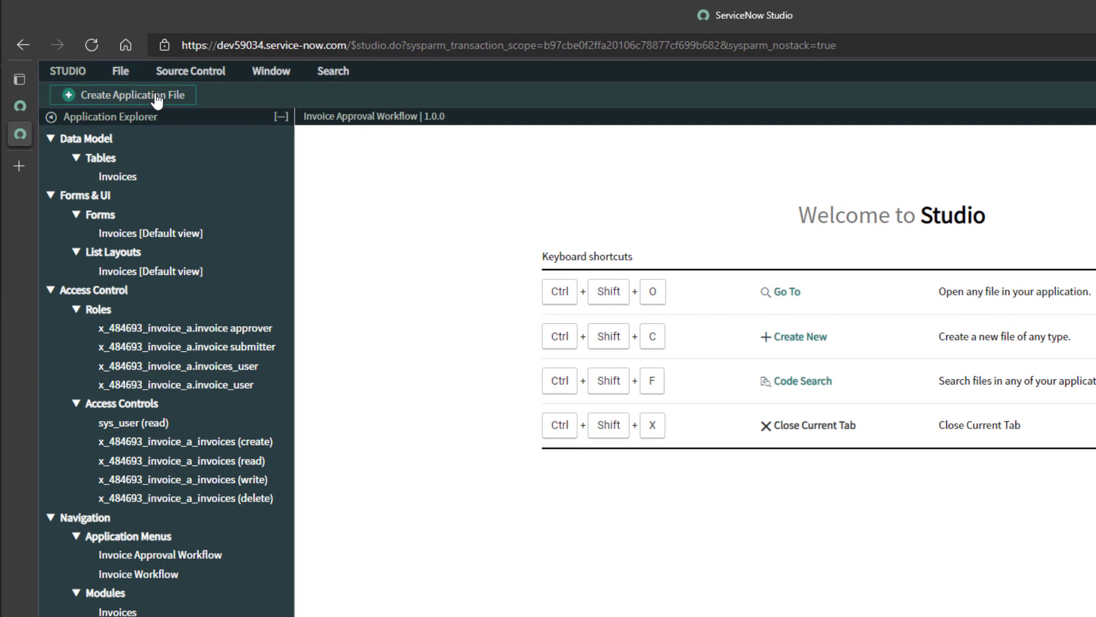
pyautogui.click(158, 100)
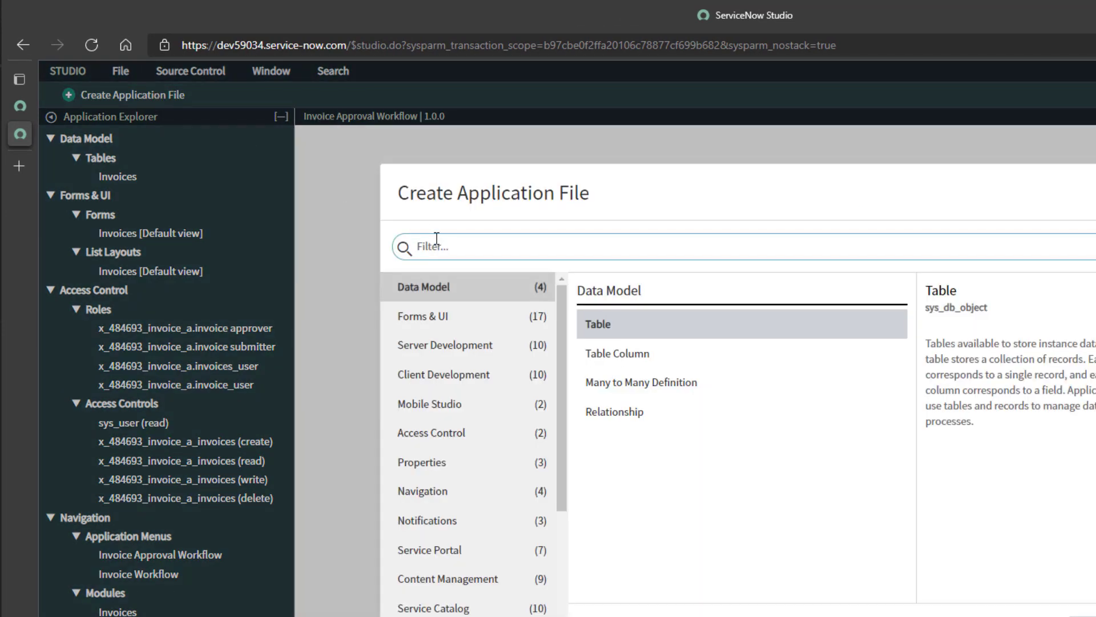
pyautogui.write('UI action')
pyautogui.click(877, 422)
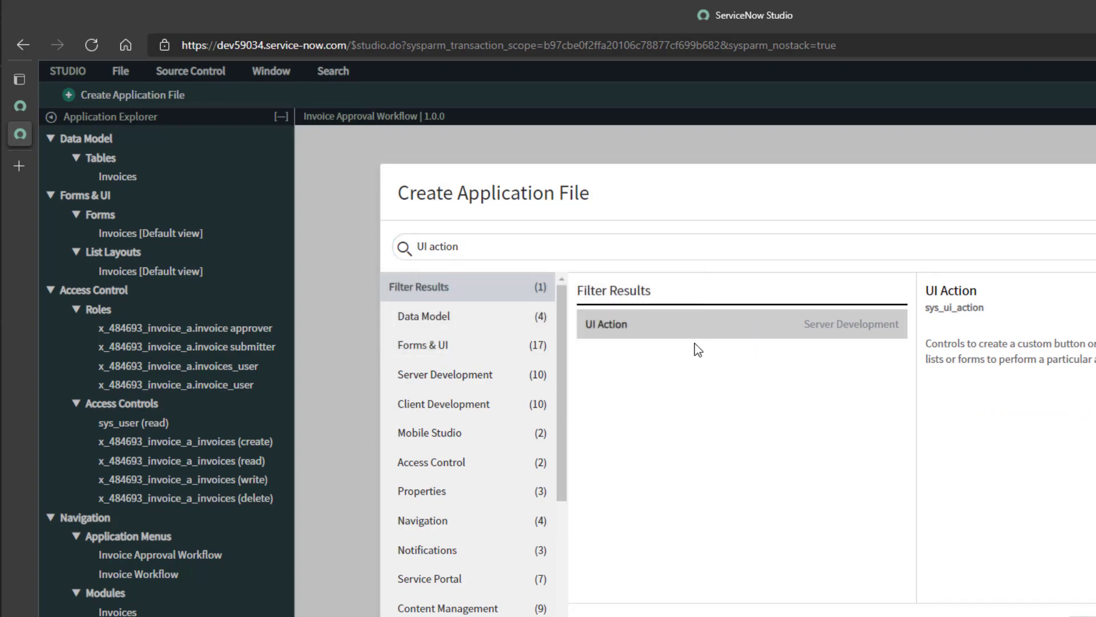
pyautogui.doubleClick(608, 327)
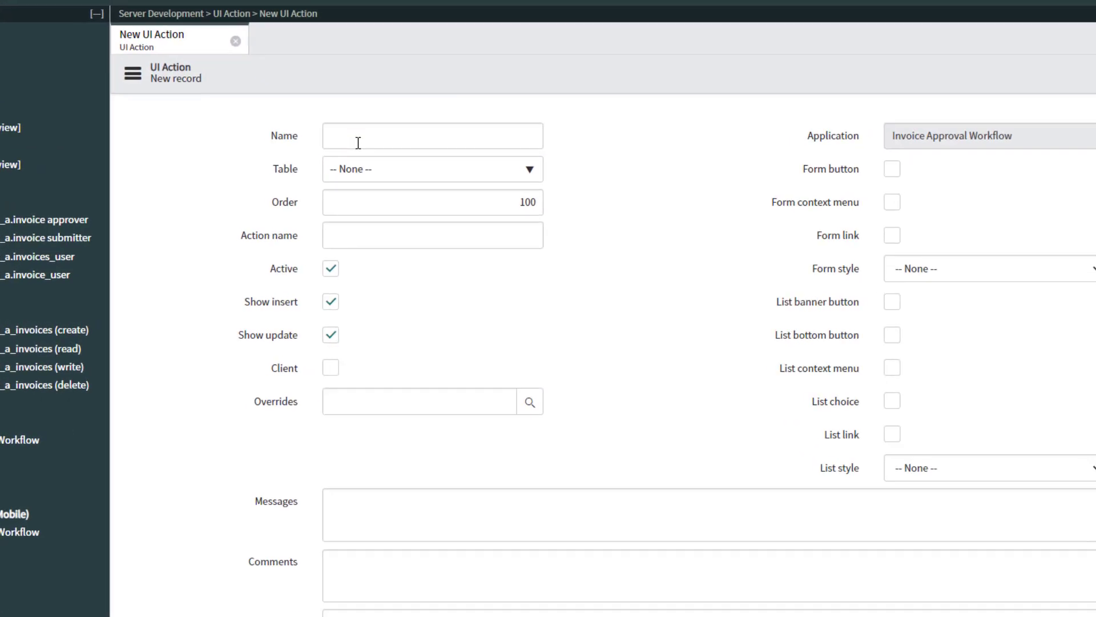
# Name the UI action Approved and assign it to the Invoices [x_484693_invoice_a_invoices] table.
pyautogui.write('Approved')
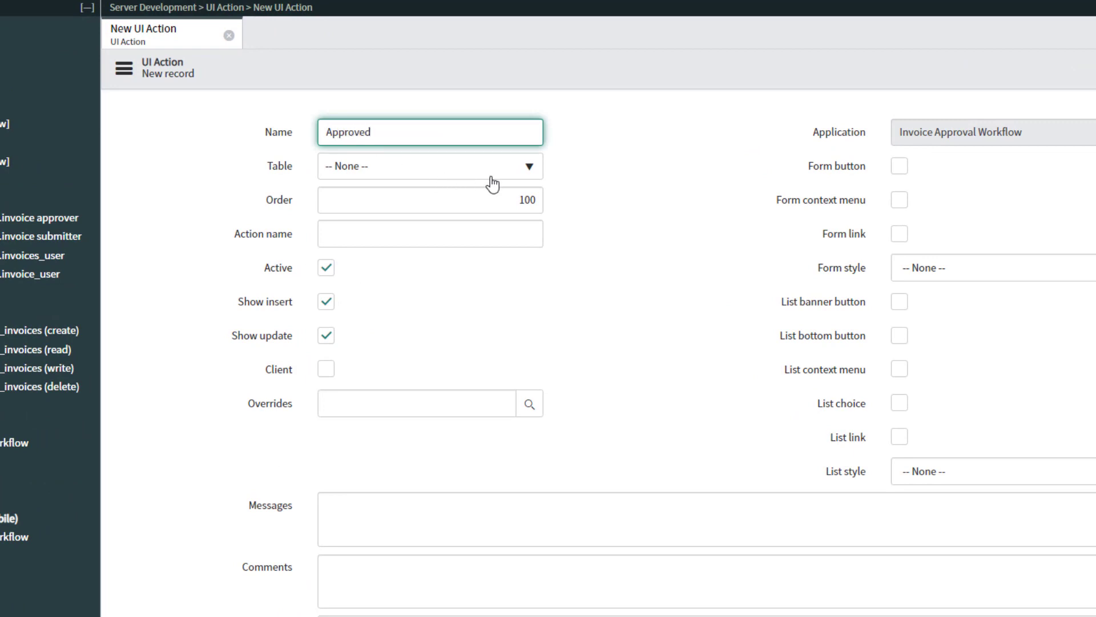
pyautogui.click(588, 175)
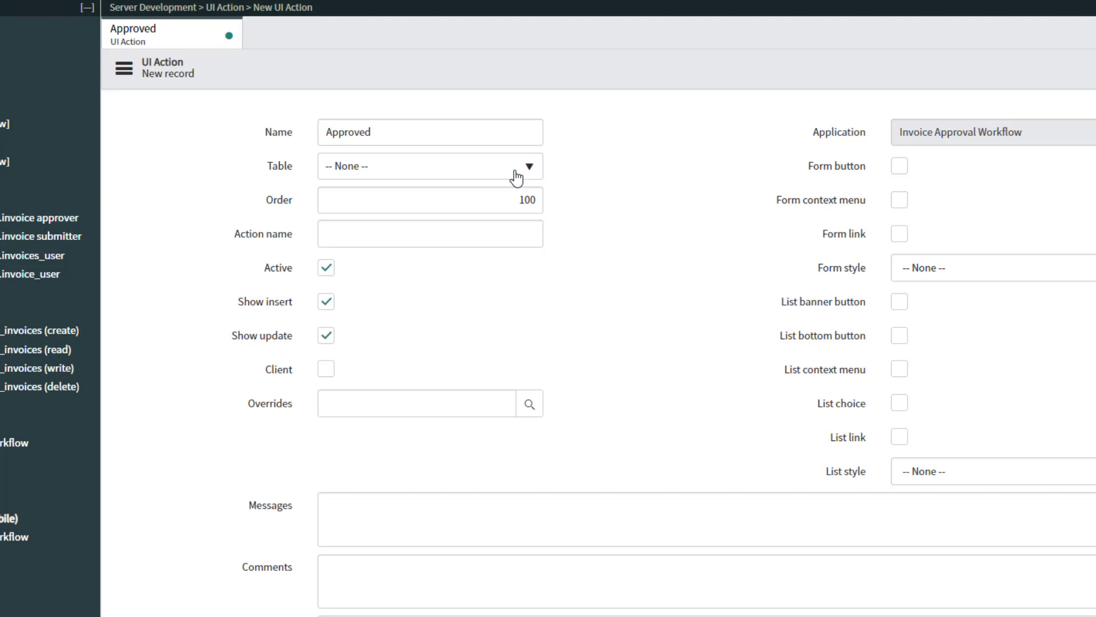
pyautogui.click(450, 167)
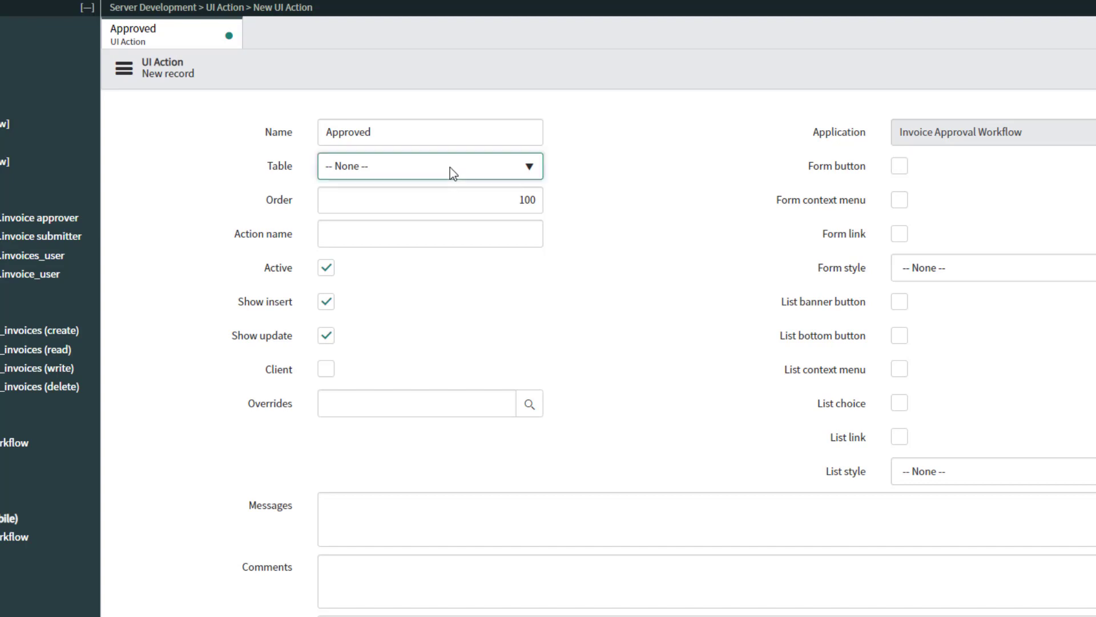
pyautogui.click(449, 167)
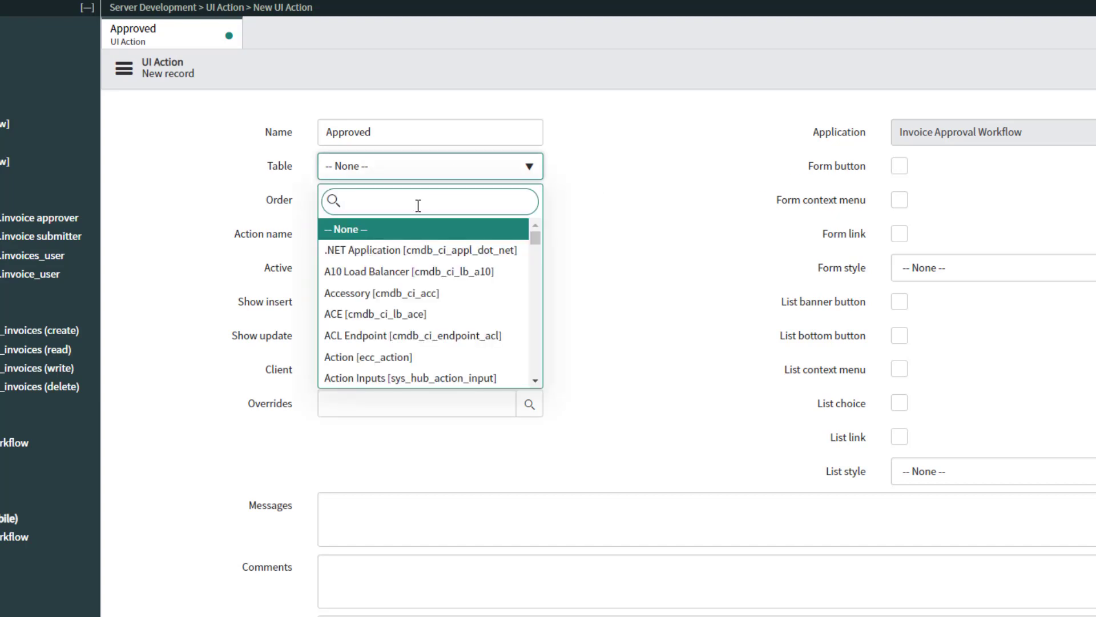
pyautogui.write('Invo')
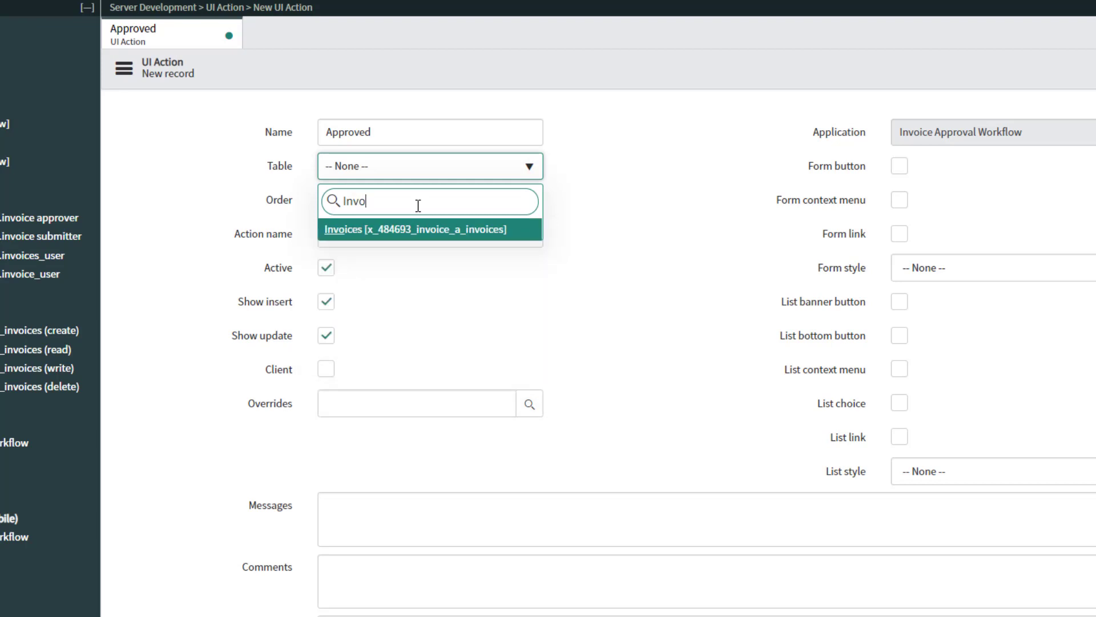
pyautogui.click(426, 235)
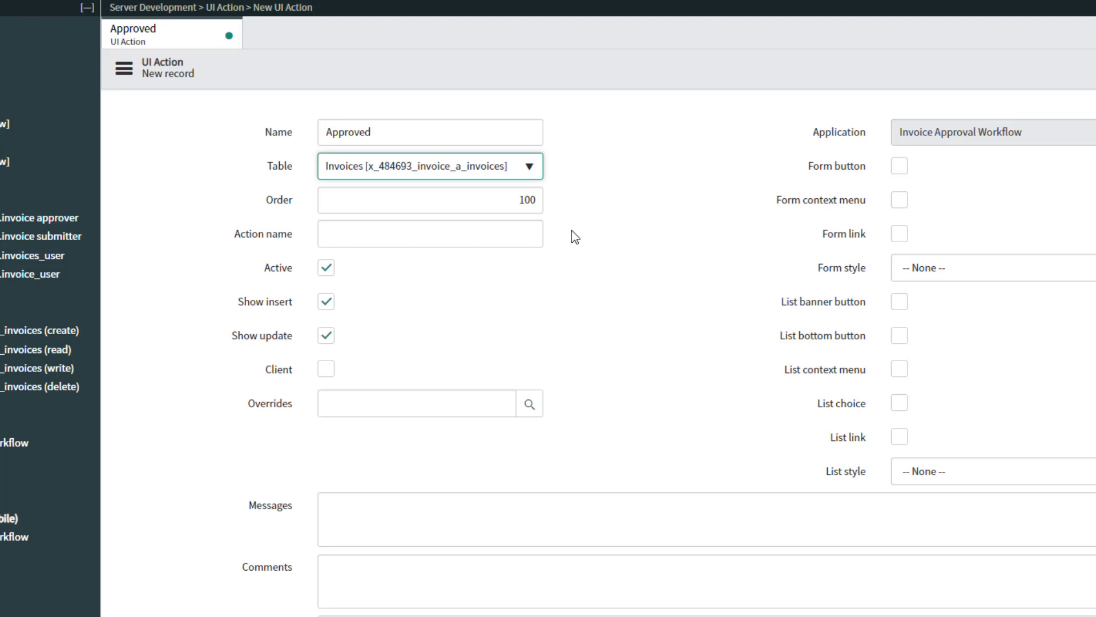
# Set the UI action's order to -100.
pyautogui.click(328, 208)
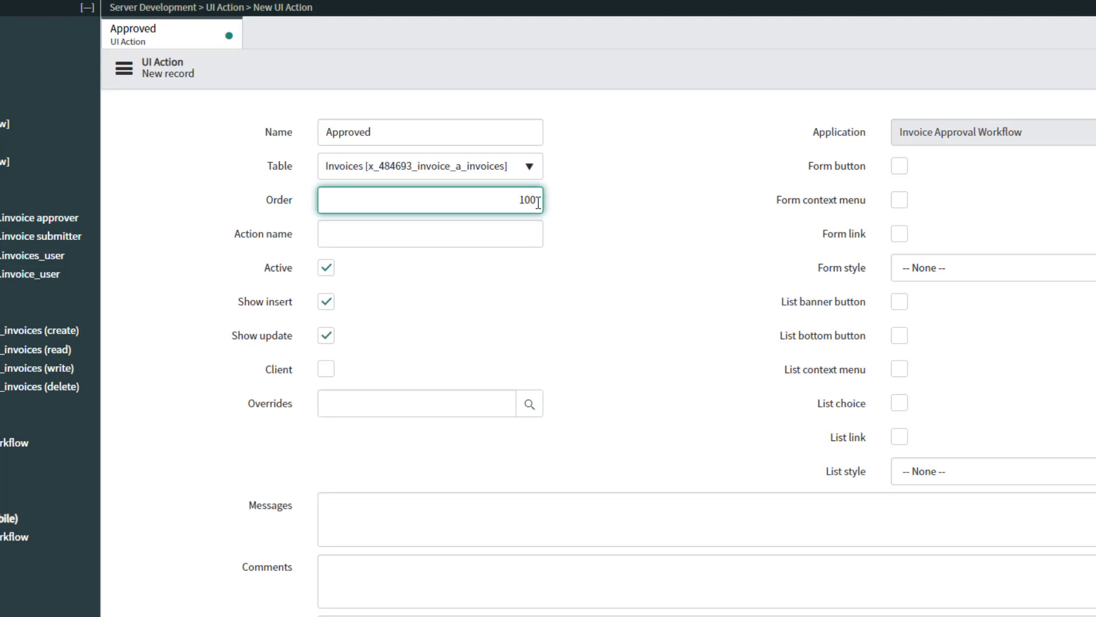
pyautogui.moveTo(519, 201); pyautogui.dragTo(552, 203)
pyautogui.write('500')
pyautogui.moveTo(540, 200); pyautogui.dragTo(499, 201)
pyautogui.press('BackSpace')
pyautogui.write('-100')
pyautogui.click(577, 233)
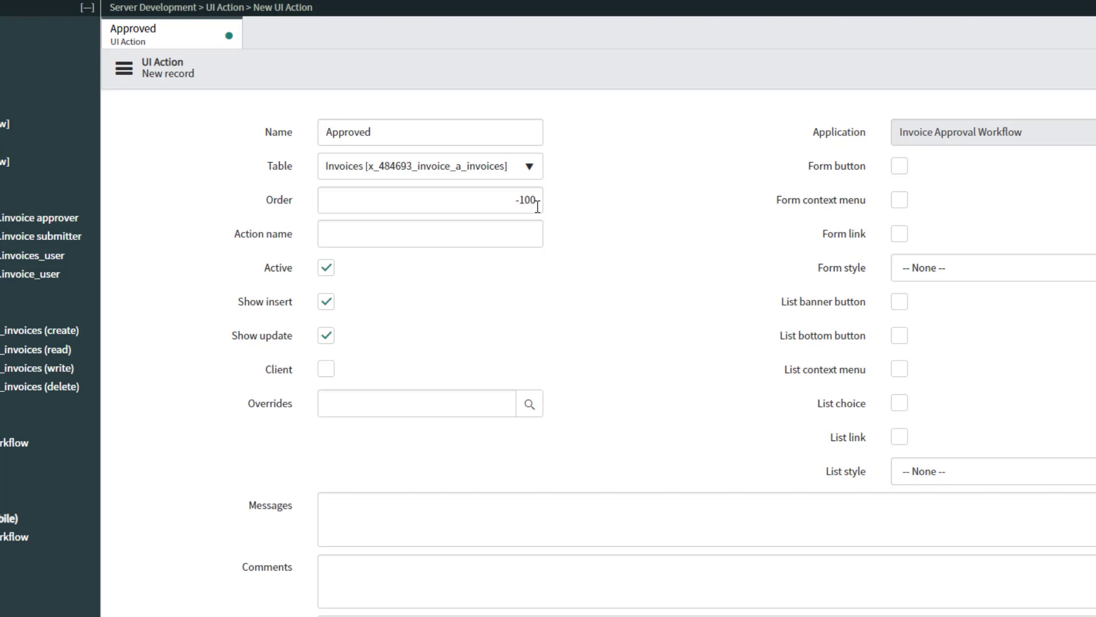
# Set the action name to approve_invoice.
pyautogui.click(509, 226)
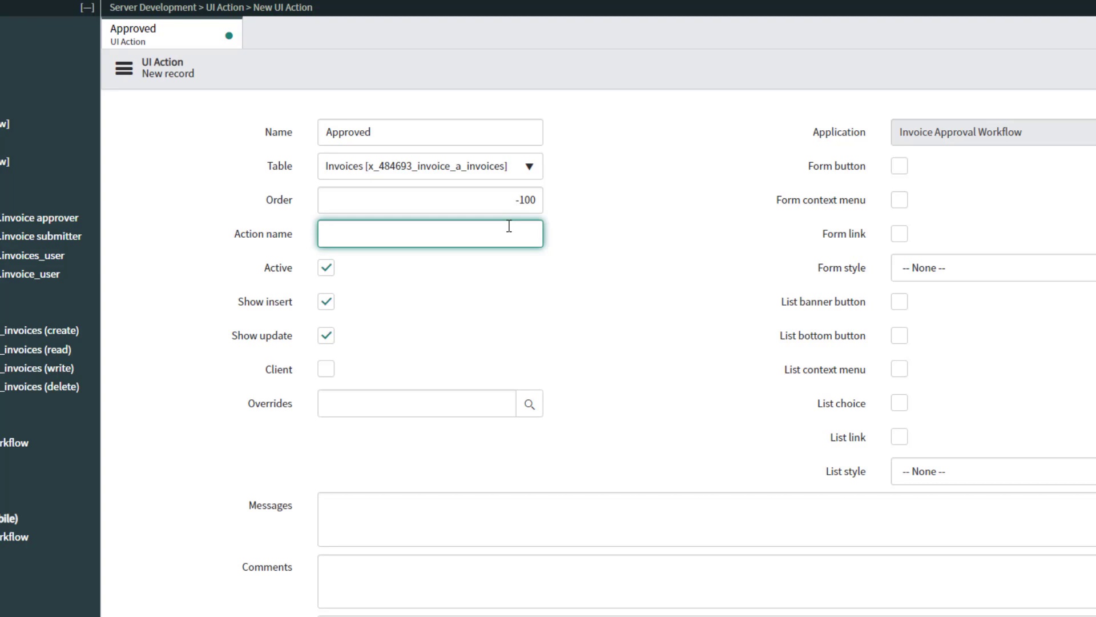
pyautogui.write('a')
pyautogui.write('pprove_n')
pyautogui.write('ame')
pyautogui.moveTo(438, 236); pyautogui.dragTo(317, 218)
pyautogui.click(456, 237)
pyautogui.press('BackSpace')
pyautogui.press('BackSpace')
pyautogui.press('BackSpace')
pyautogui.press('BackSpace')
pyautogui.write('invoice')
pyautogui.press('Tab')
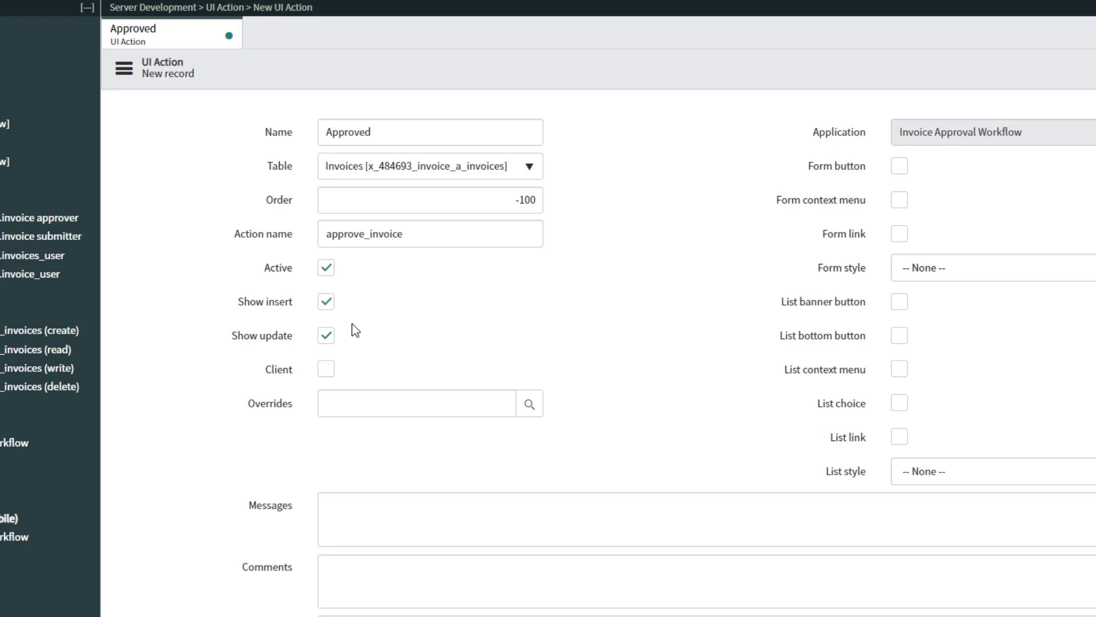
# Disable Show insert and Show update for the UI action and enable Client.
pyautogui.click(324, 304)
pyautogui.click(346, 341)
pyautogui.click(337, 375)
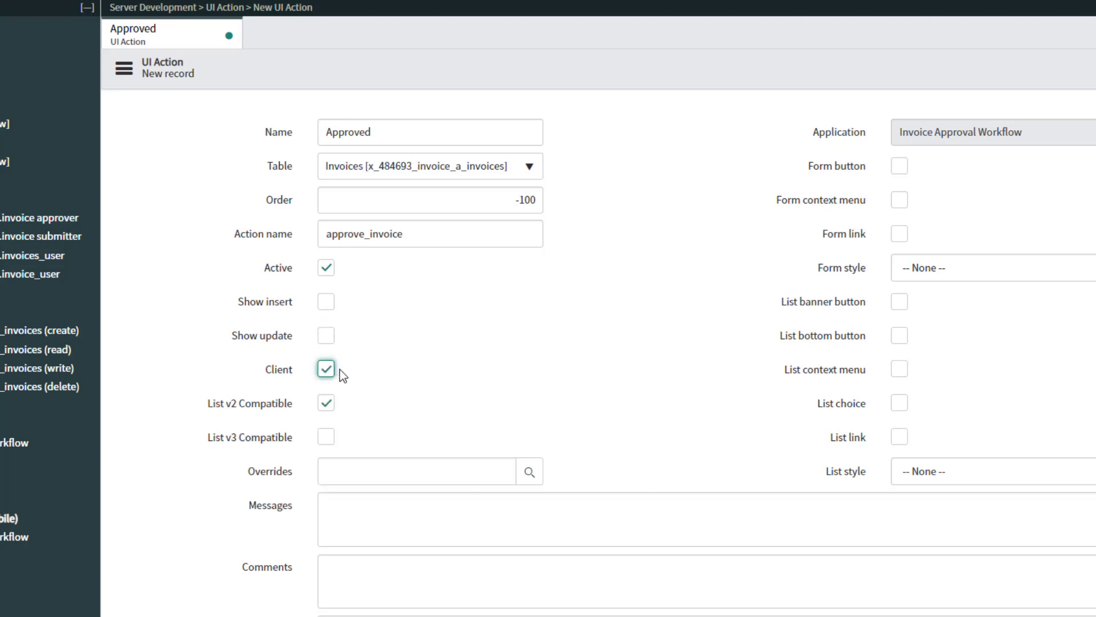
# Enter the comment "Approves the current invoice record" and the hint "Will Approve Invoice" for the UI action.
pyautogui.scroll(-2, 349, 364)
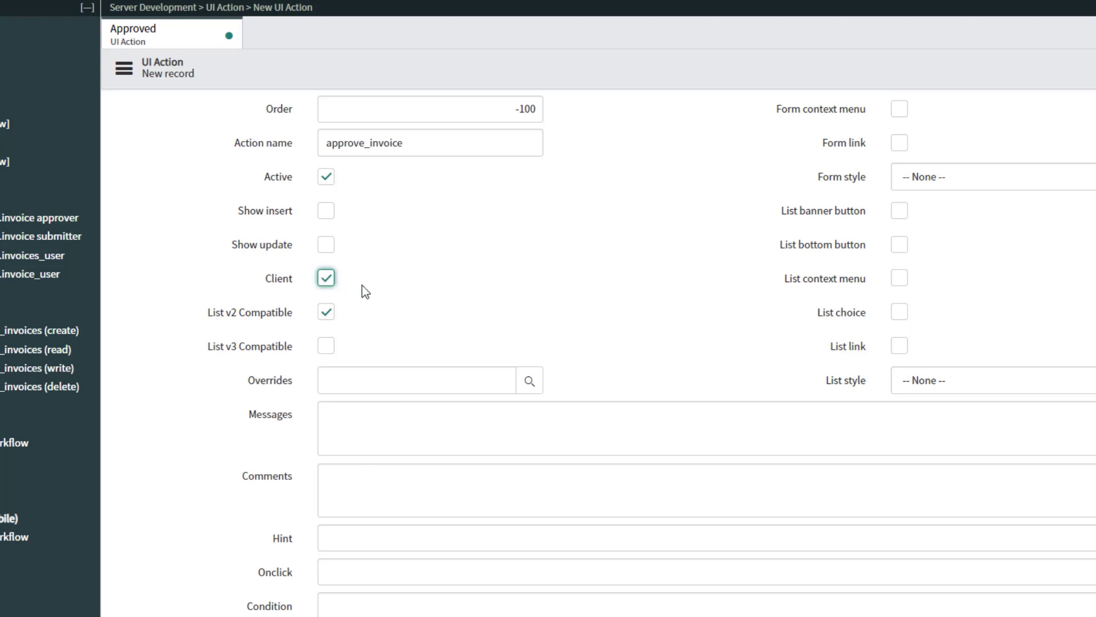
pyautogui.scroll(-2, 354, 280)
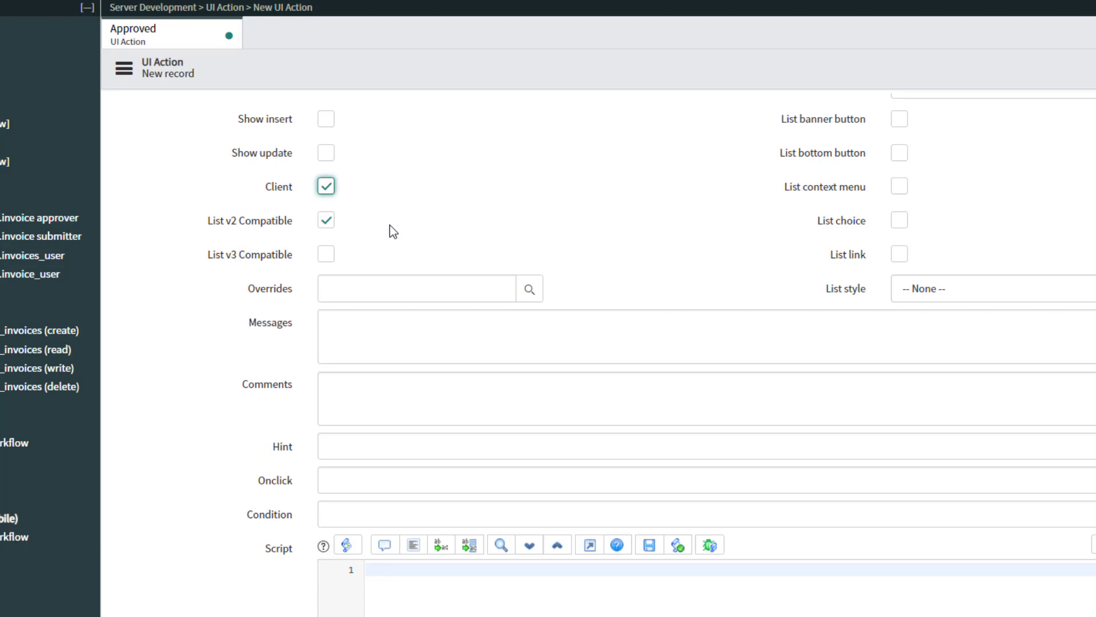
pyautogui.click(400, 288)
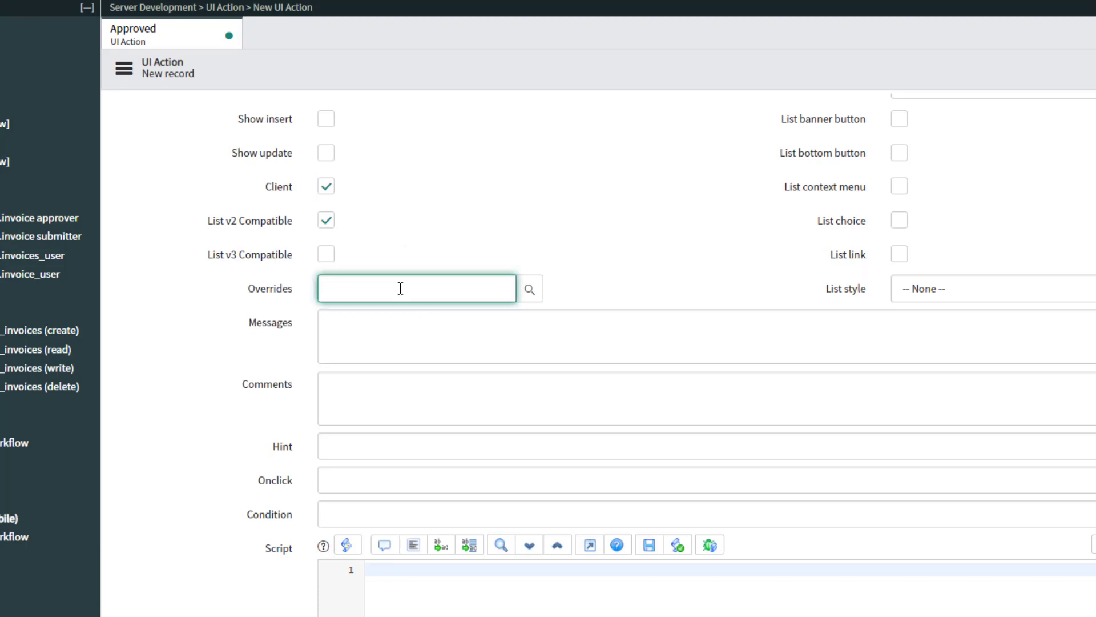
pyautogui.scroll(-2, 401, 288)
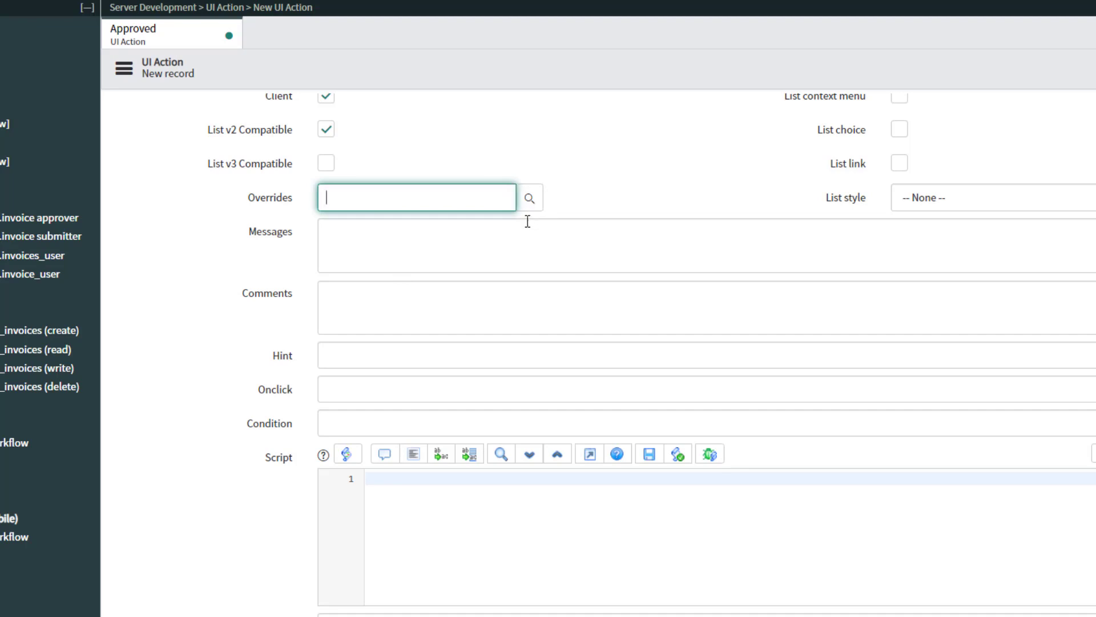
pyautogui.click(397, 320)
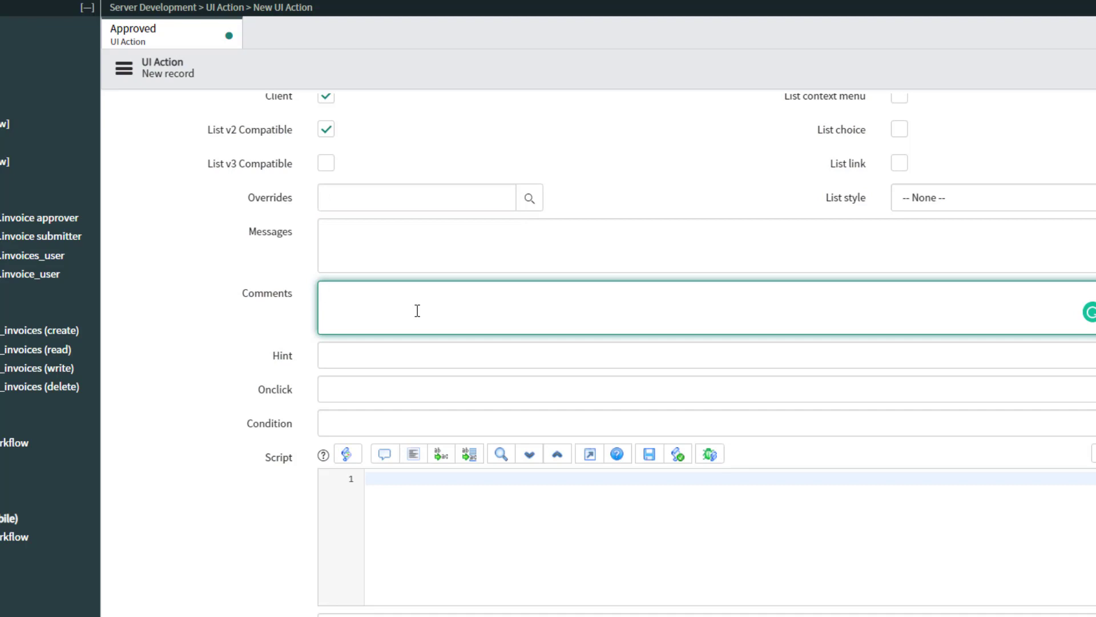
pyautogui.press('Tab')
pyautogui.click(418, 310)
pyautogui.write('Approv')
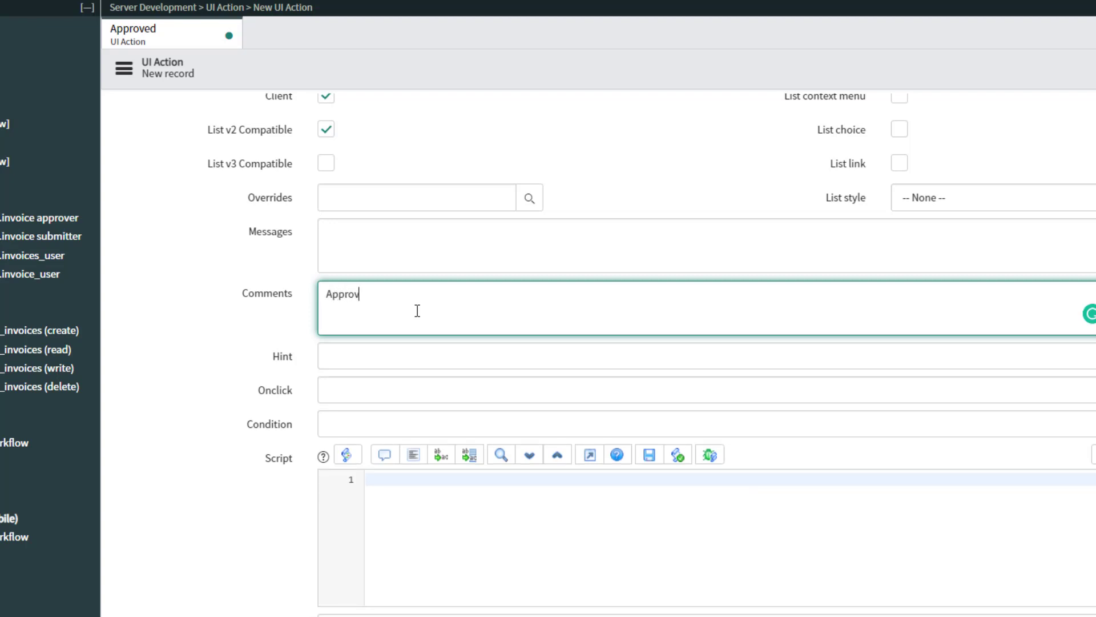
pyautogui.write('es the current invoice record')
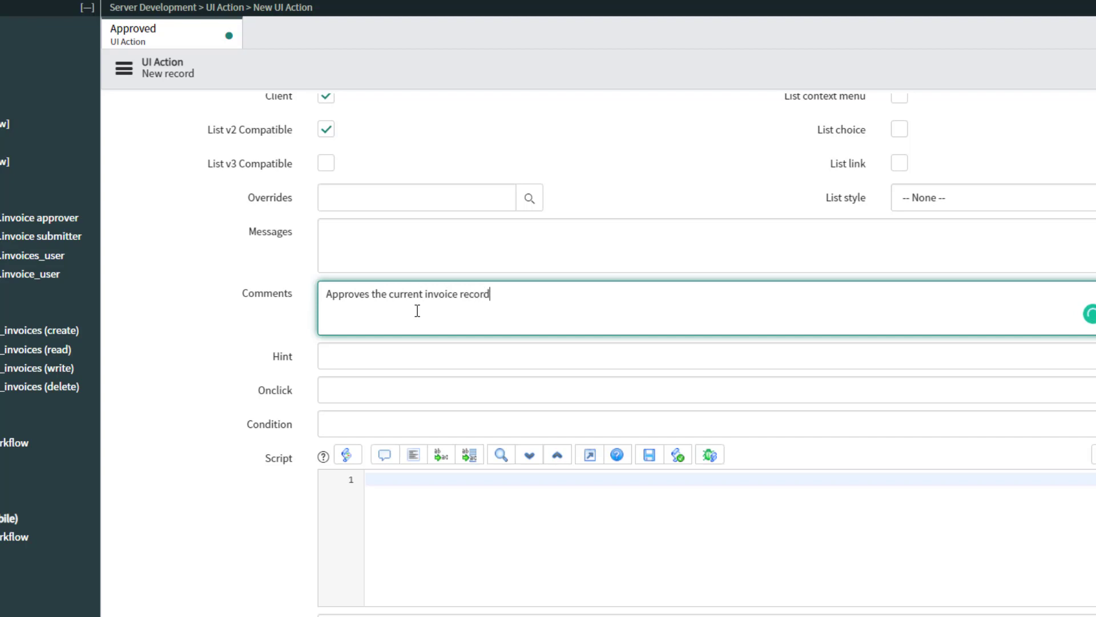
pyautogui.press('Tab')
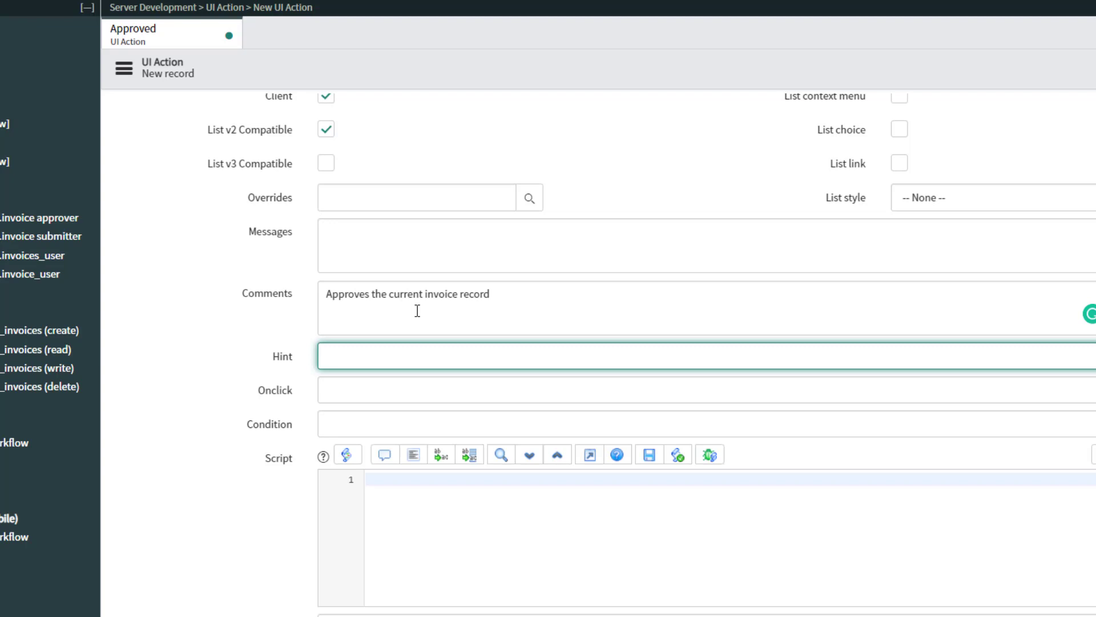
pyautogui.write('Will Approve Invoice')
pyautogui.press('Tab')
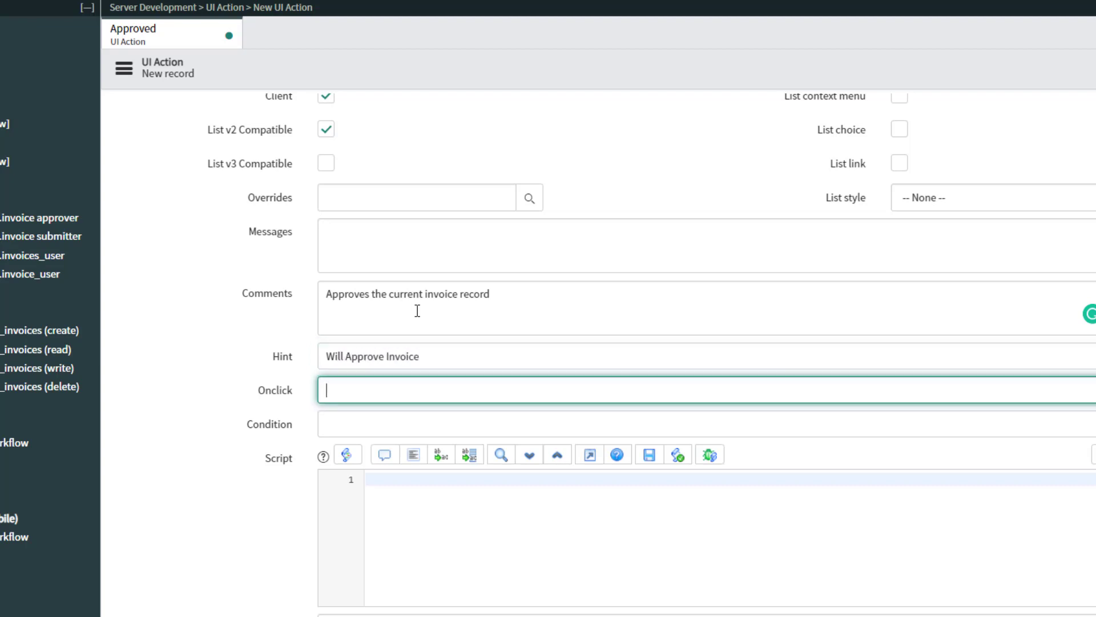
pyautogui.scroll(-2, 417, 311)
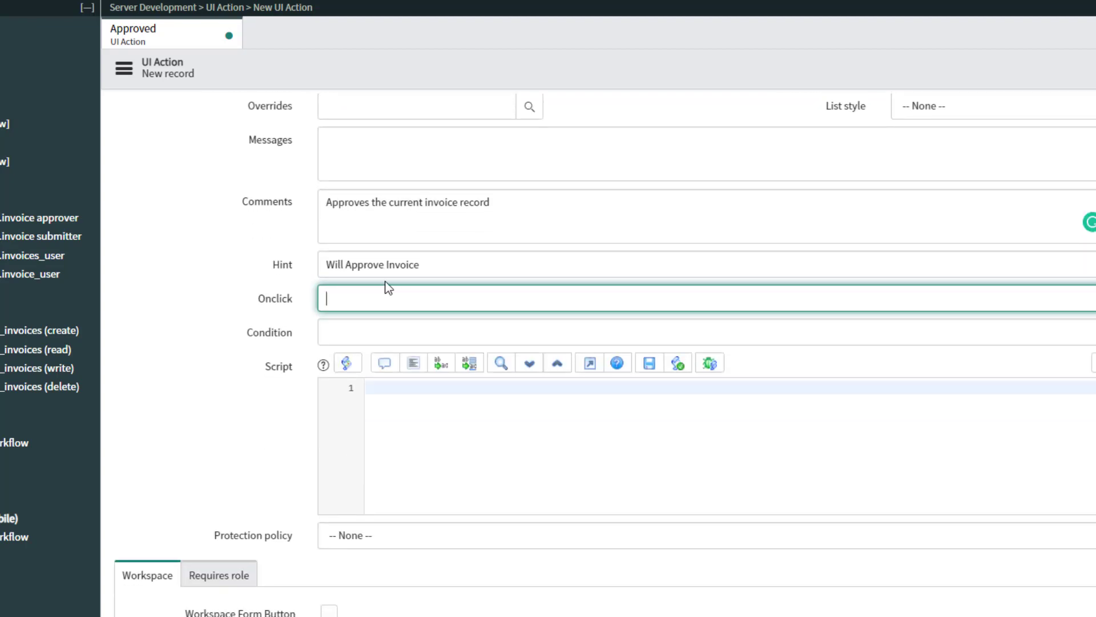
pyautogui.click(393, 392)
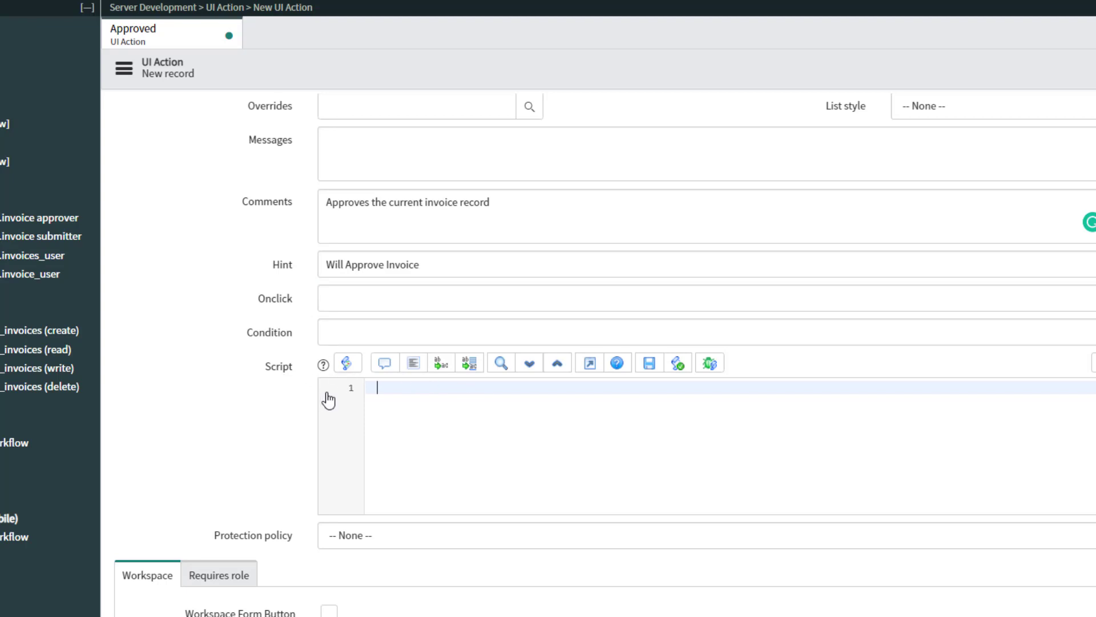
pyautogui.click(358, 302)
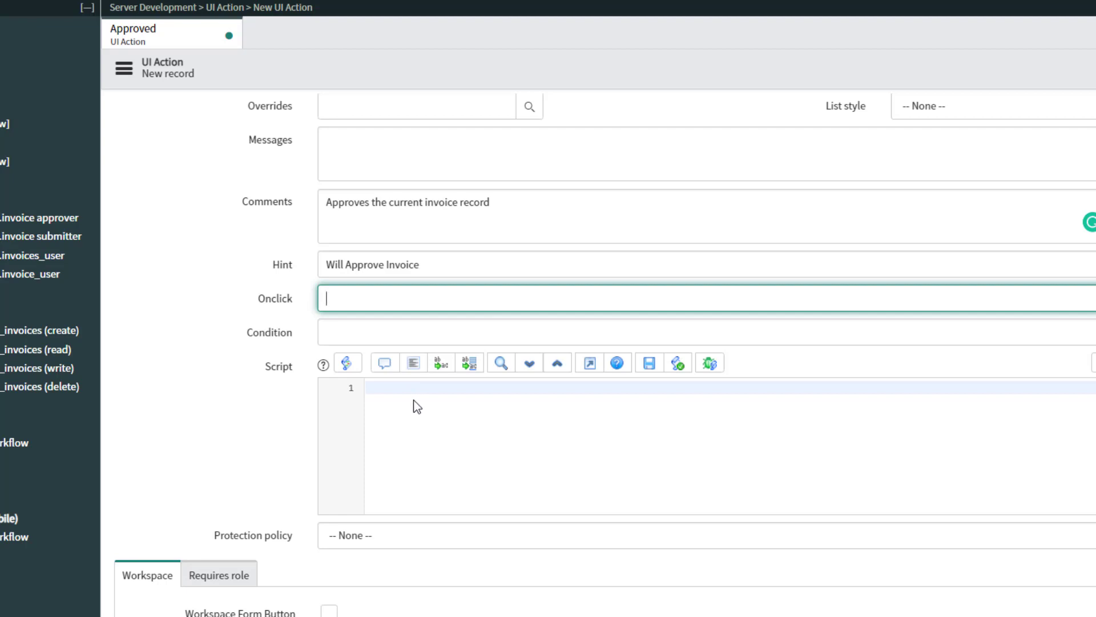
pyautogui.click(343, 338)
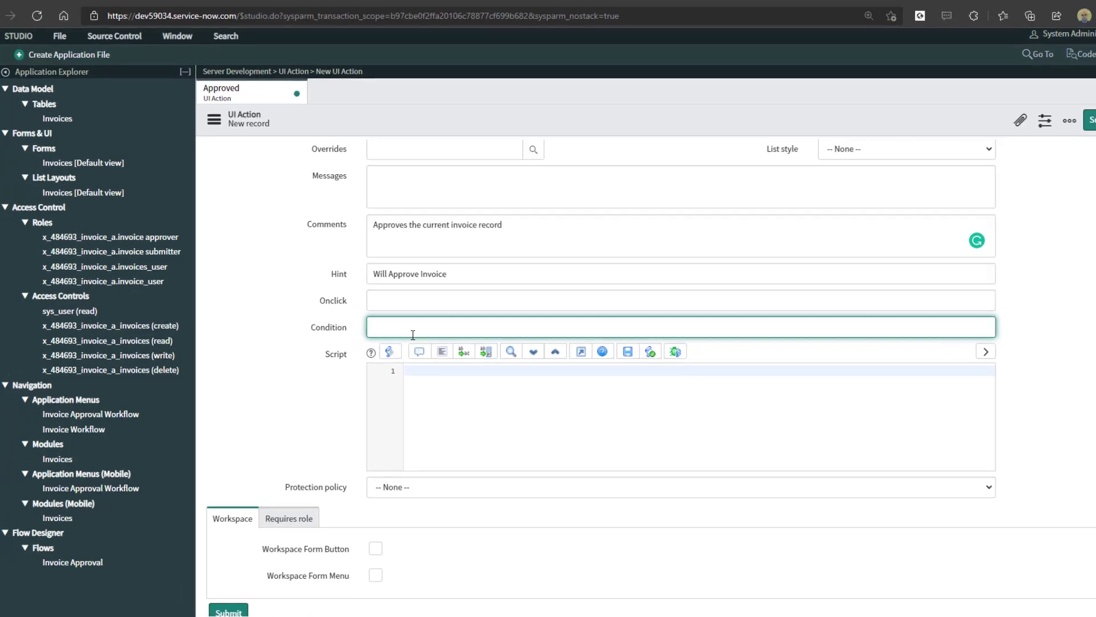
# Enable the Form button option for the UI action and set its form style to Primary.
pyautogui.scroll(5, 511, 535)
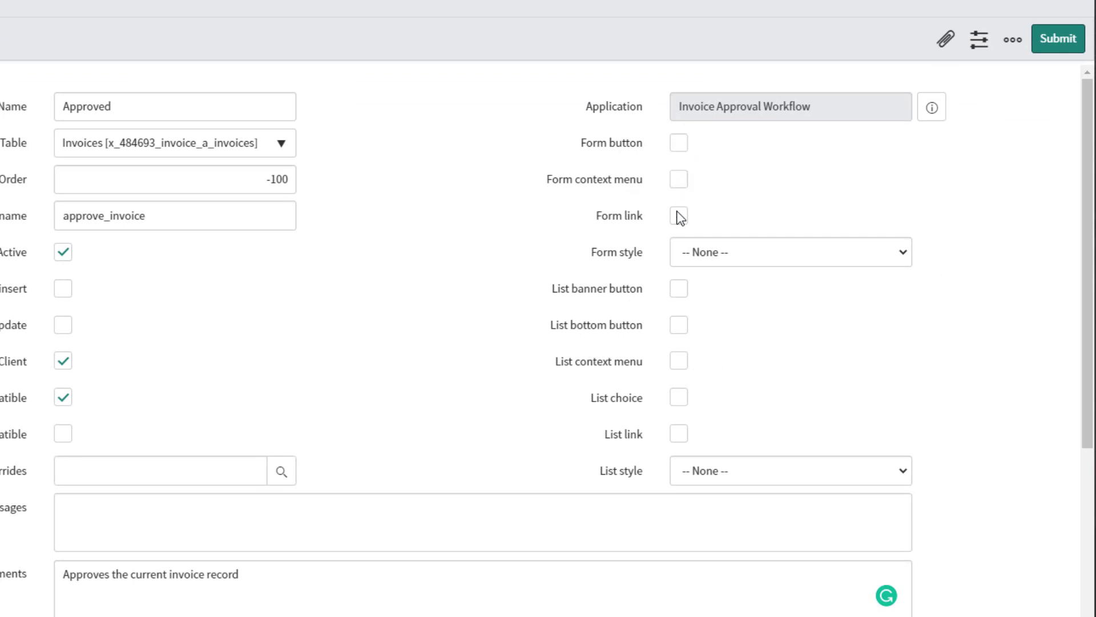
pyautogui.click(680, 144)
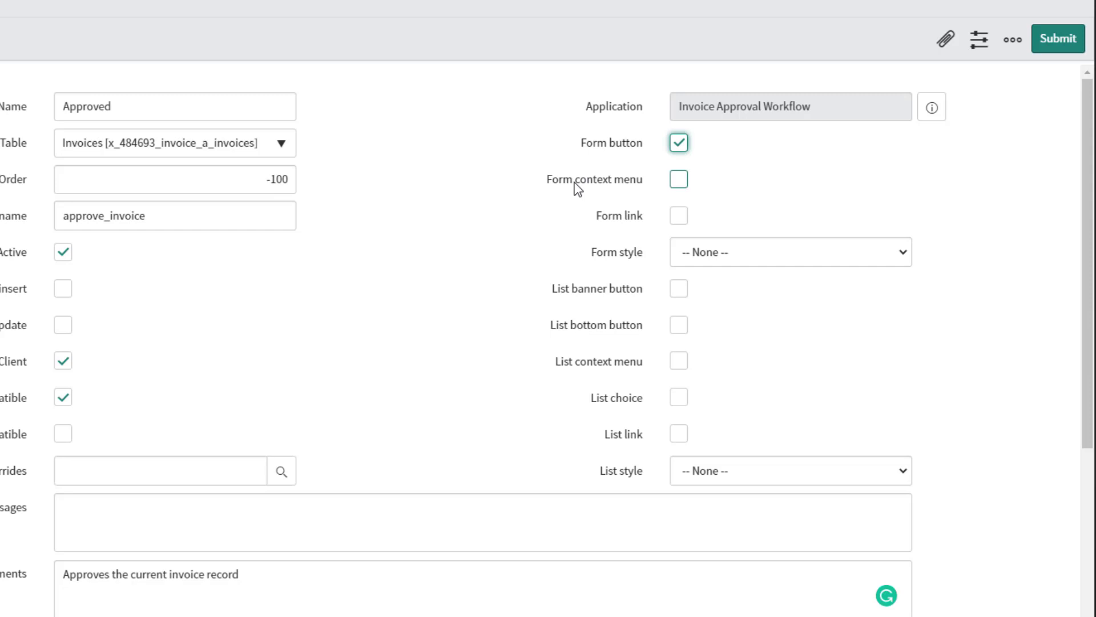
pyautogui.click(667, 183)
pyautogui.click(677, 184)
pyautogui.click(679, 184)
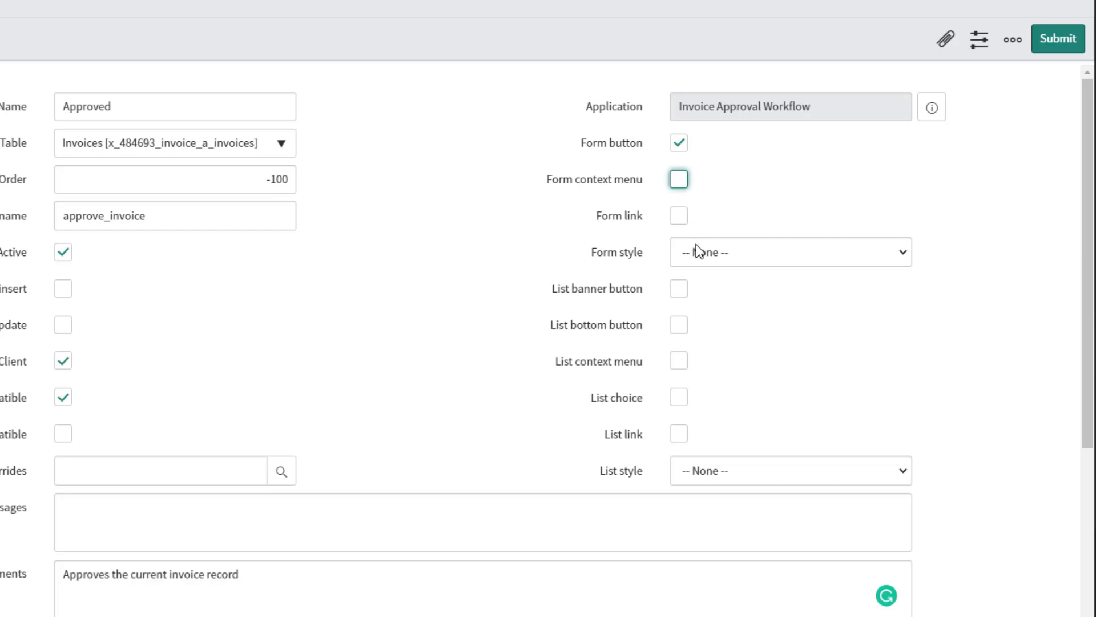
pyautogui.click(709, 255)
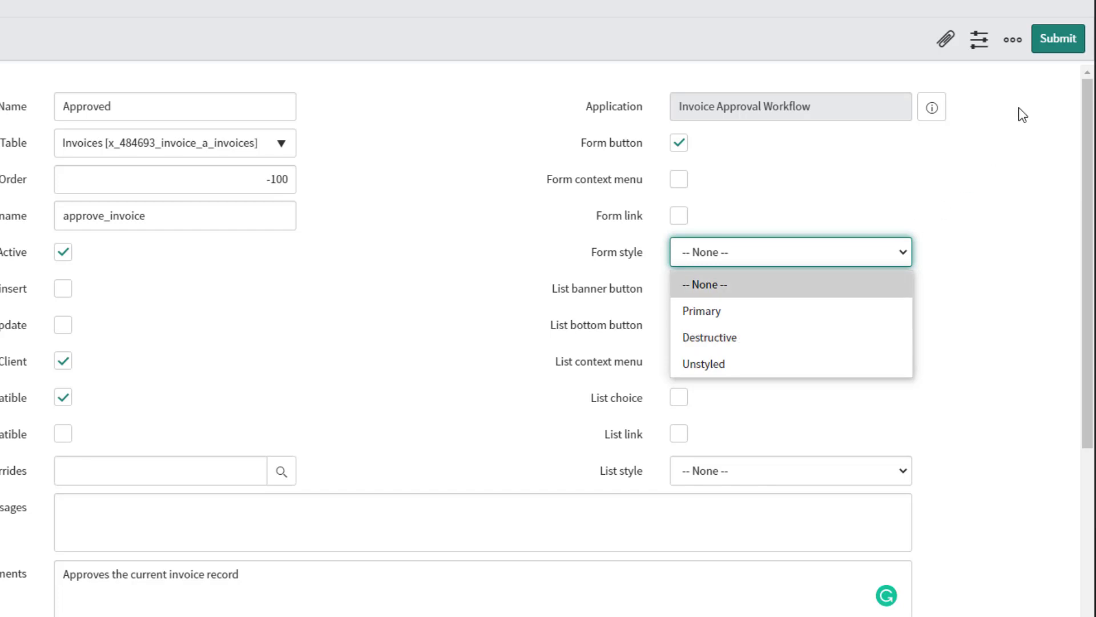
pyautogui.click(748, 311)
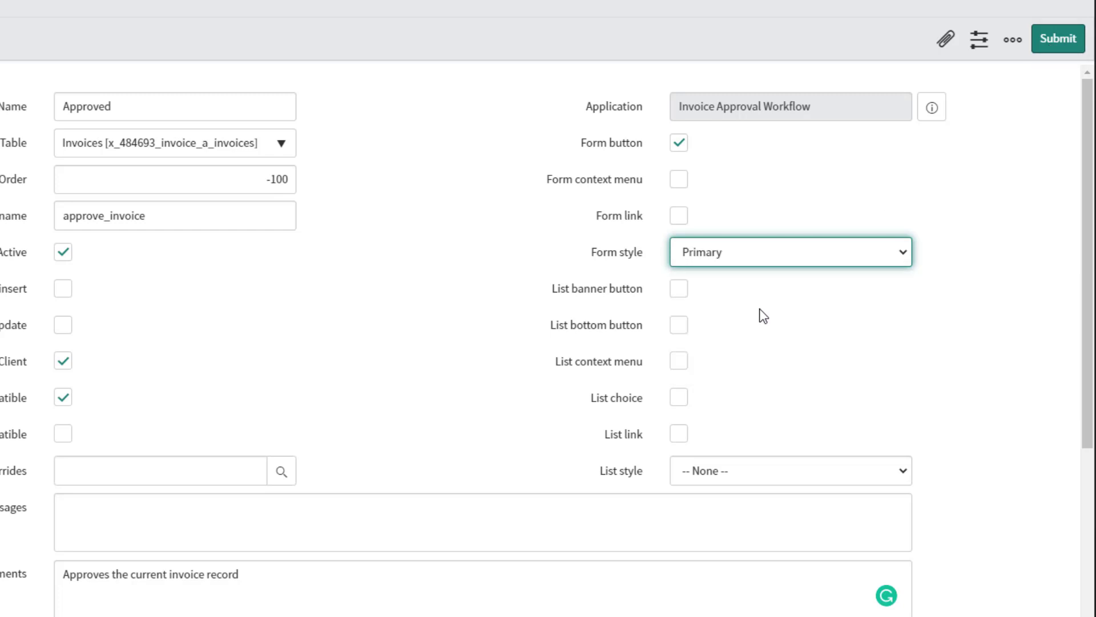
pyautogui.click(951, 183)
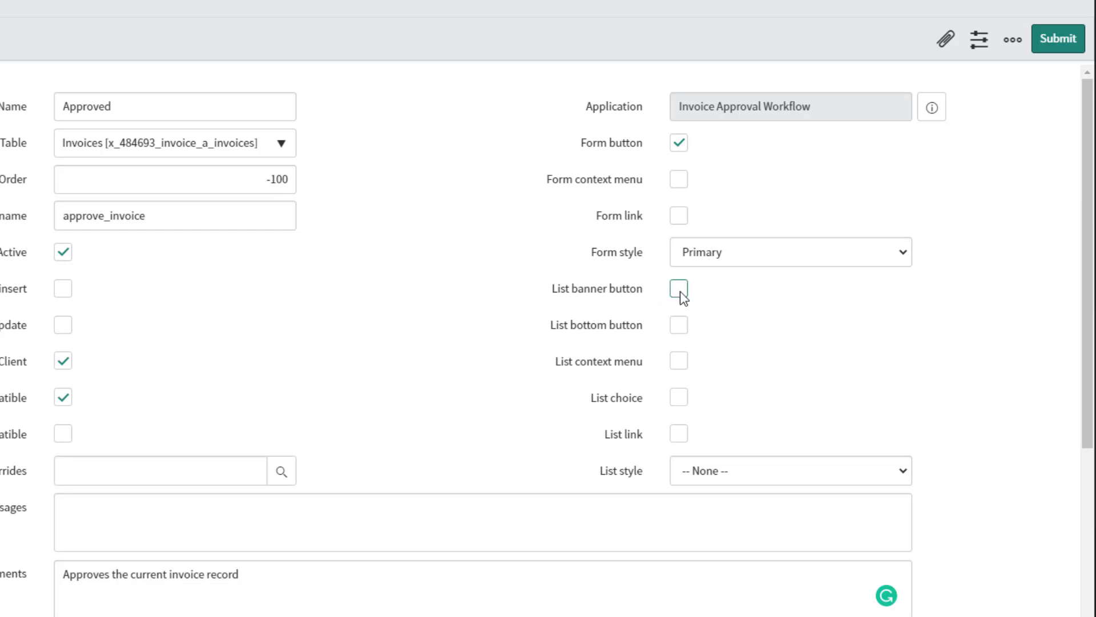
pyautogui.click(717, 473)
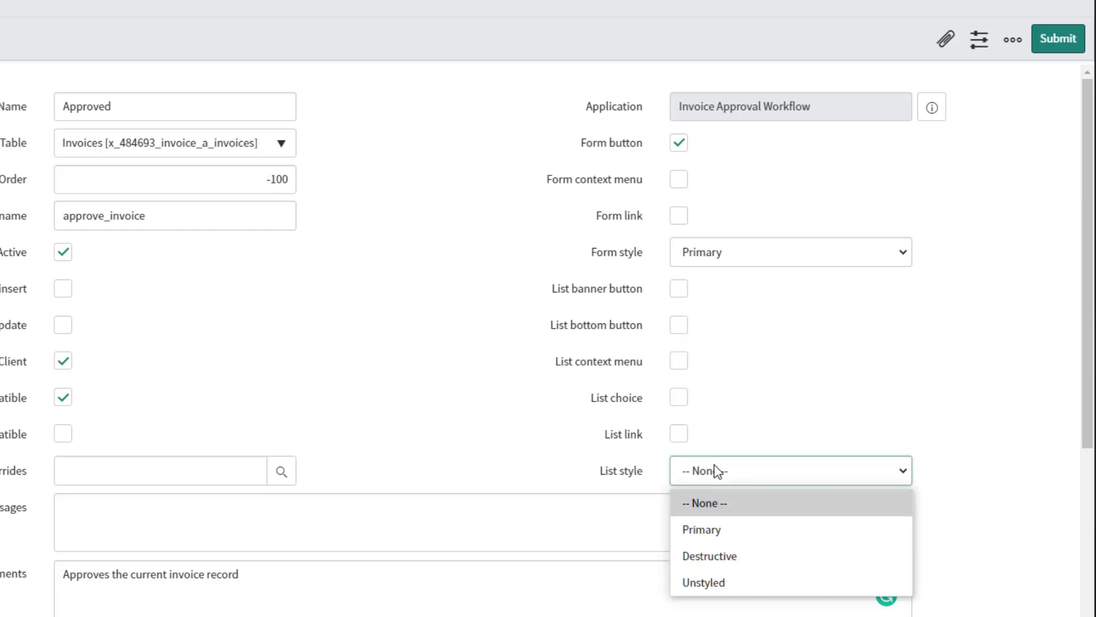
pyautogui.click(839, 412)
pyautogui.click(839, 412)
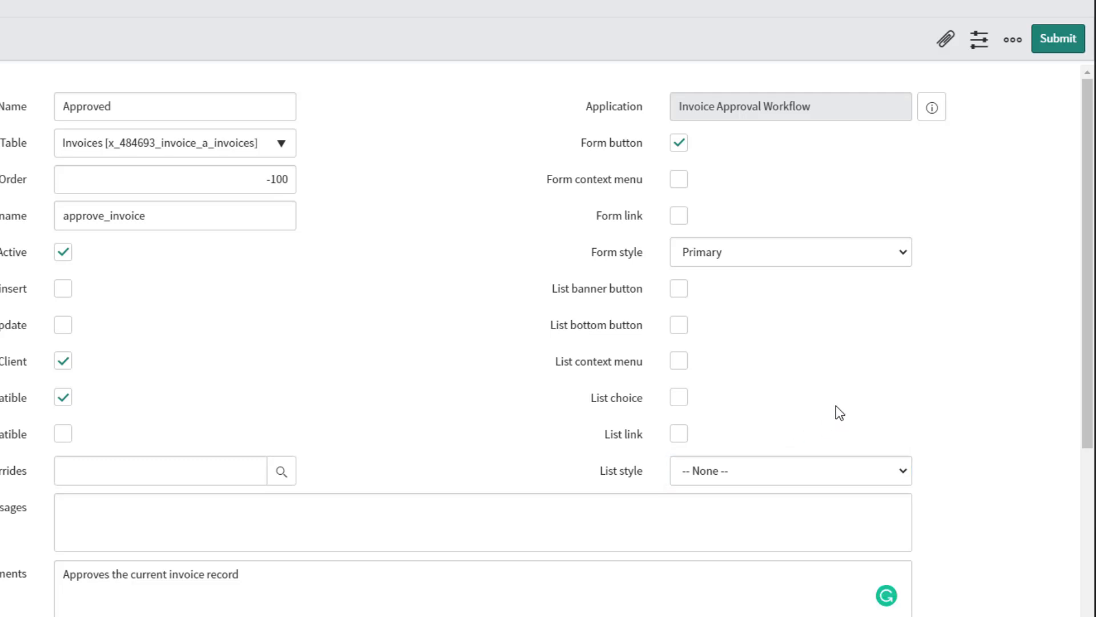
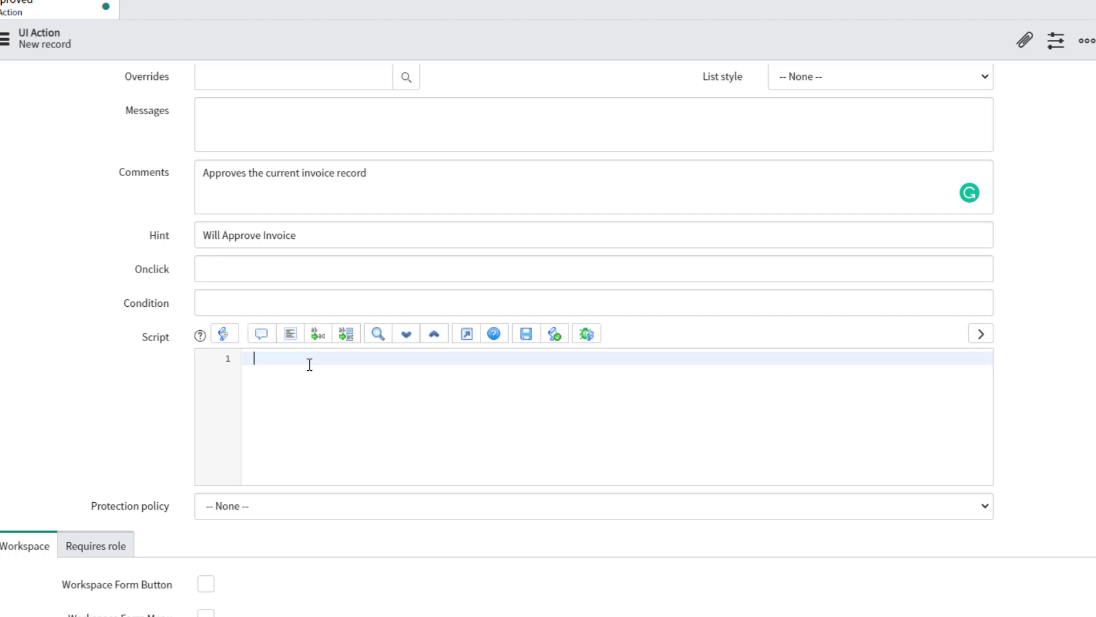
# Fill the UI action's script with client function runClientCode(), which sets invoice_status to 3 and submits approve_invoice, plus server function runBRCode().
pyautogui.write("//Client-side 'onclick' function function runClientCode() {     g_form.setValue('invoice_status', 3);     //Call the UI Action and skip the 'onclick' function     gsftSubmit(null, g_form.getFormElement(), 'approve_invoice'); //MUST call the 'Action name' set in this UI Action } //Code that runs without 'onclick' //Ensure call to server-side function with no browser errors if (typeof window == 'undefined')     runBRCode();  //Server-side function function runBRCode() {     current.state = 2;     current.update();     gs.addInfoMessage('Invoice is Approved');     action.setRedirectURL(current); }")
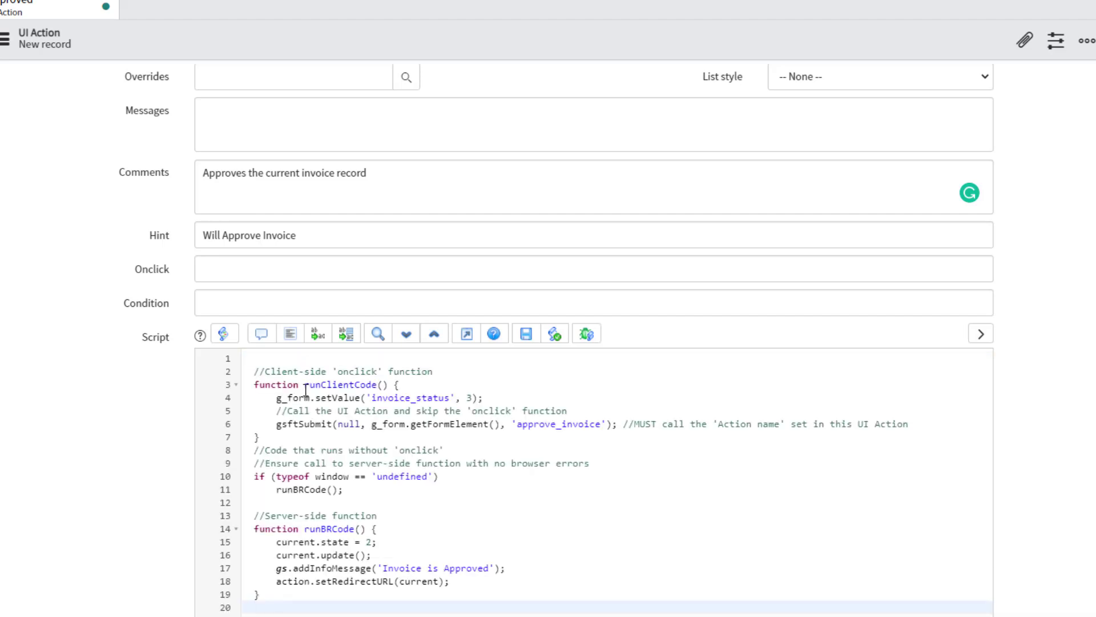
# Examine the runClientCode function in the script, including its g_form.setValue call and the invoice_status arguments.
pyautogui.moveTo(255, 386); pyautogui.dragTo(382, 386)
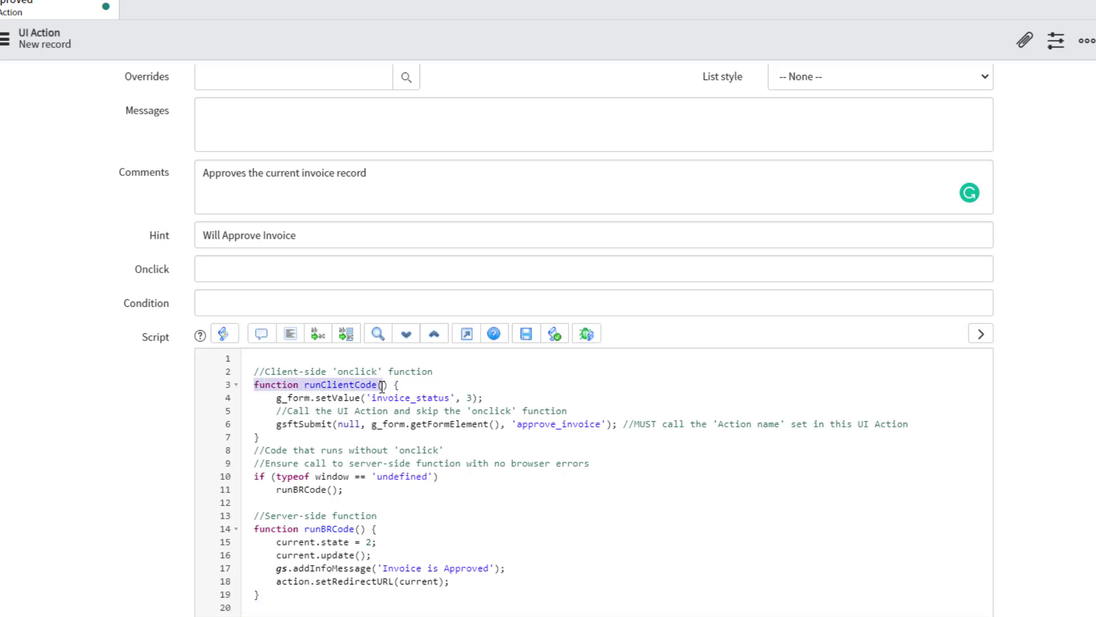
pyautogui.click(377, 386)
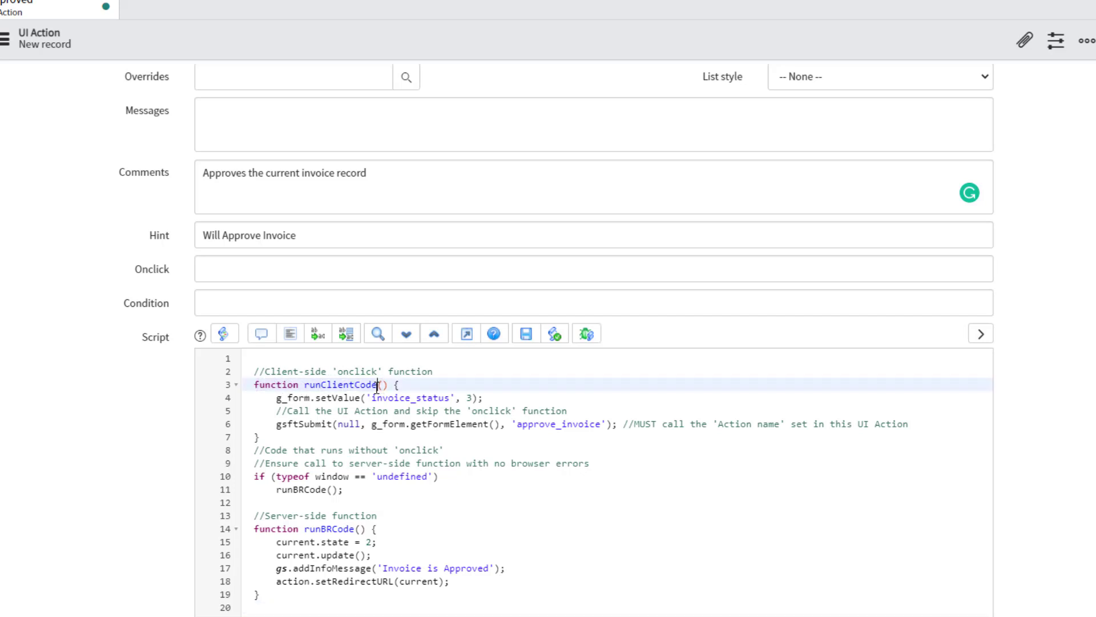
pyautogui.moveTo(255, 386); pyautogui.dragTo(379, 386)
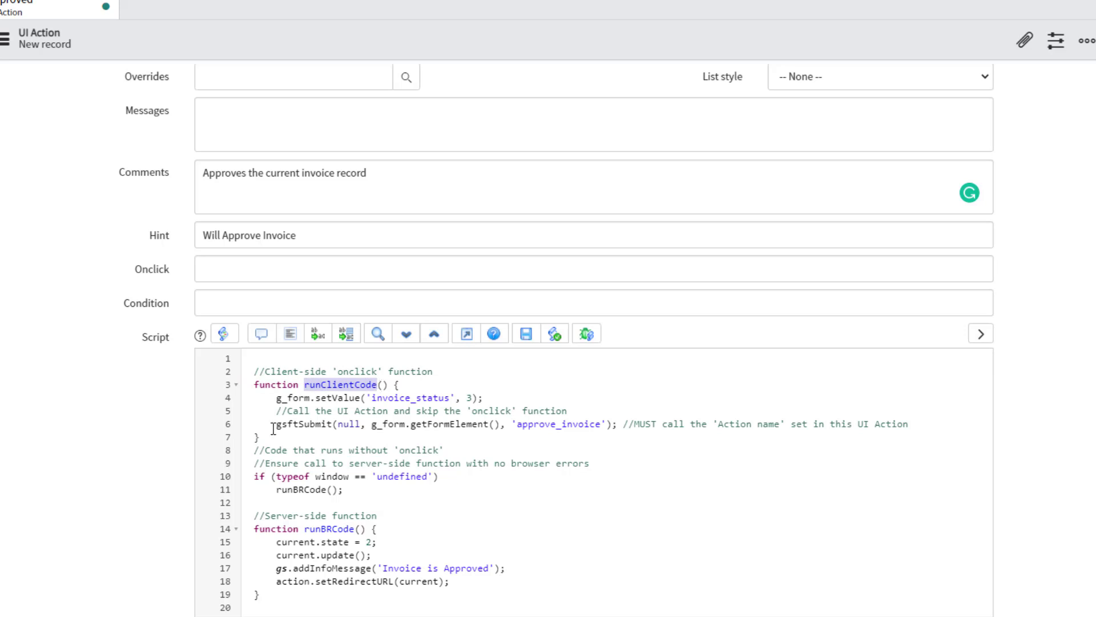
pyautogui.moveTo(276, 398); pyautogui.dragTo(362, 398)
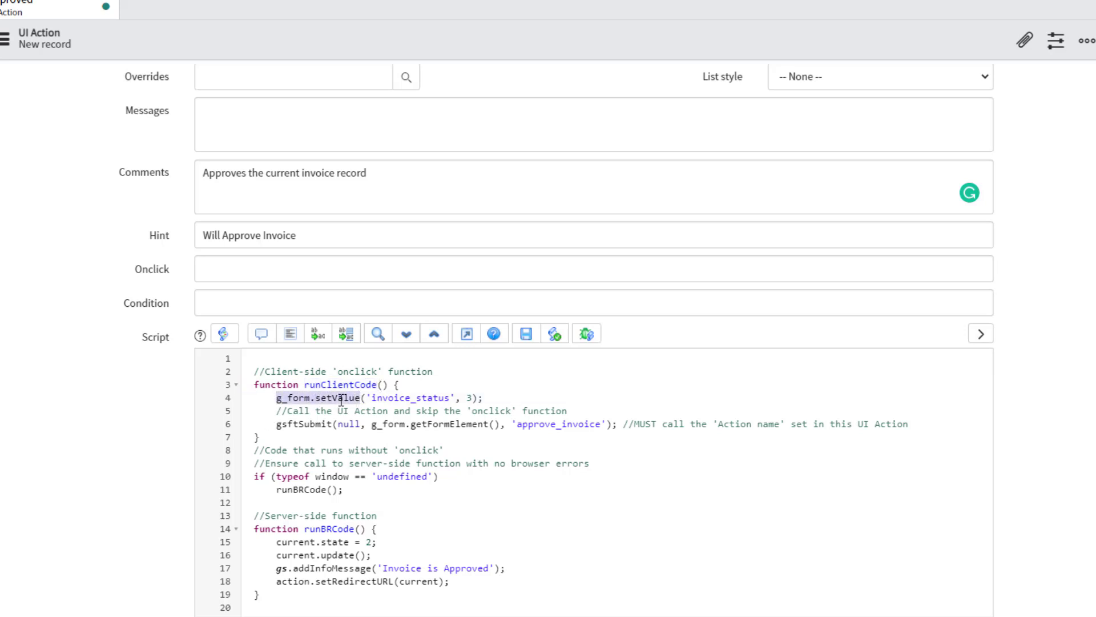
pyautogui.click(337, 402)
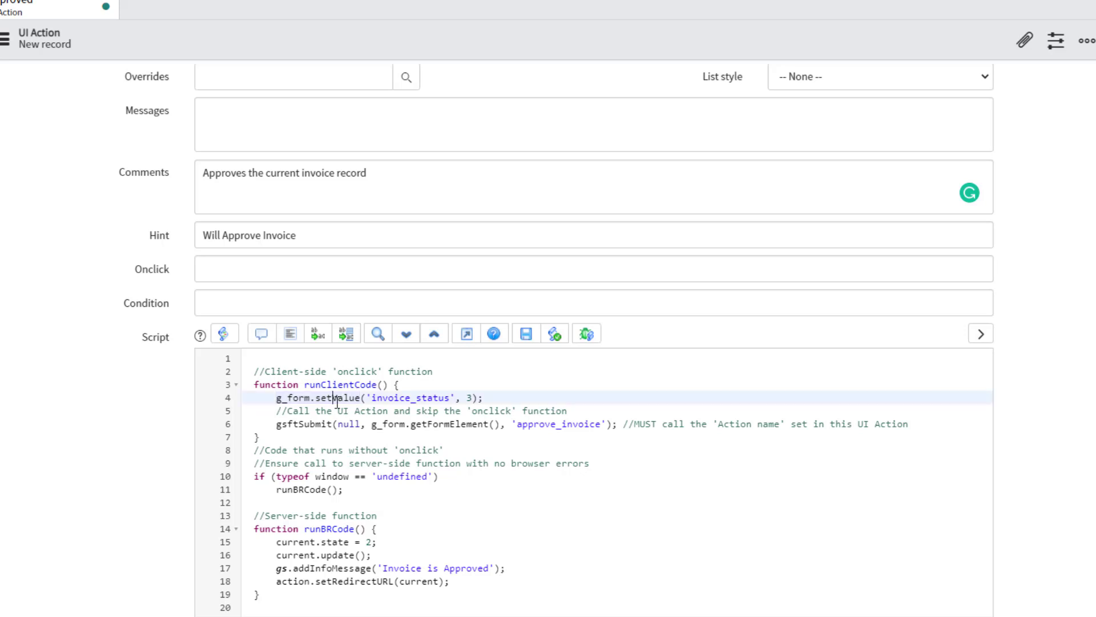
pyautogui.moveTo(371, 398); pyautogui.dragTo(451, 394)
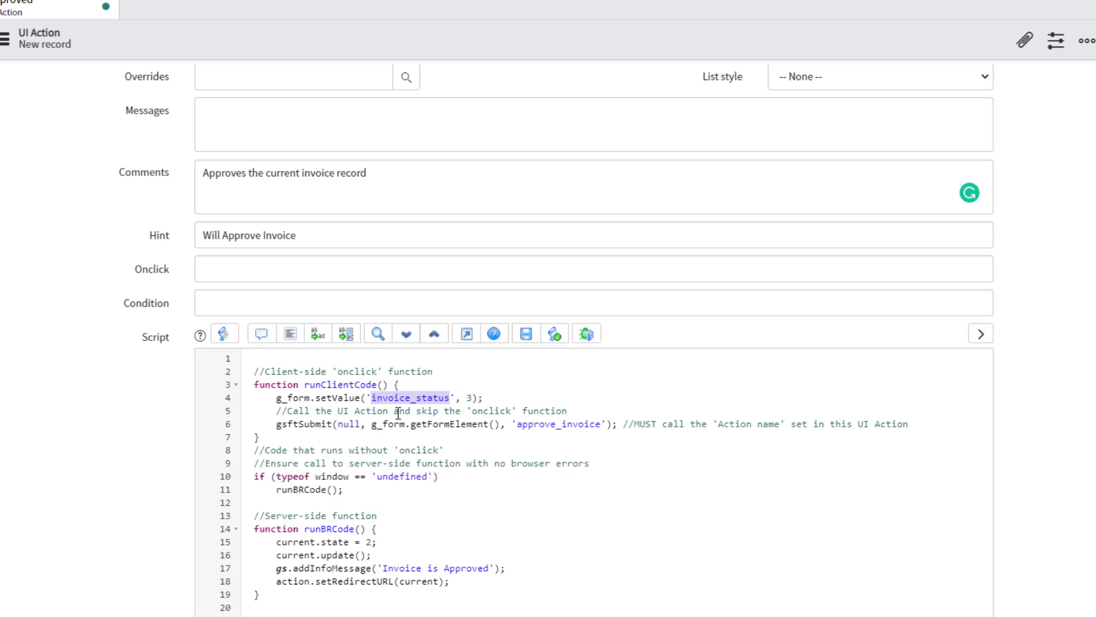
pyautogui.doubleClick(471, 398)
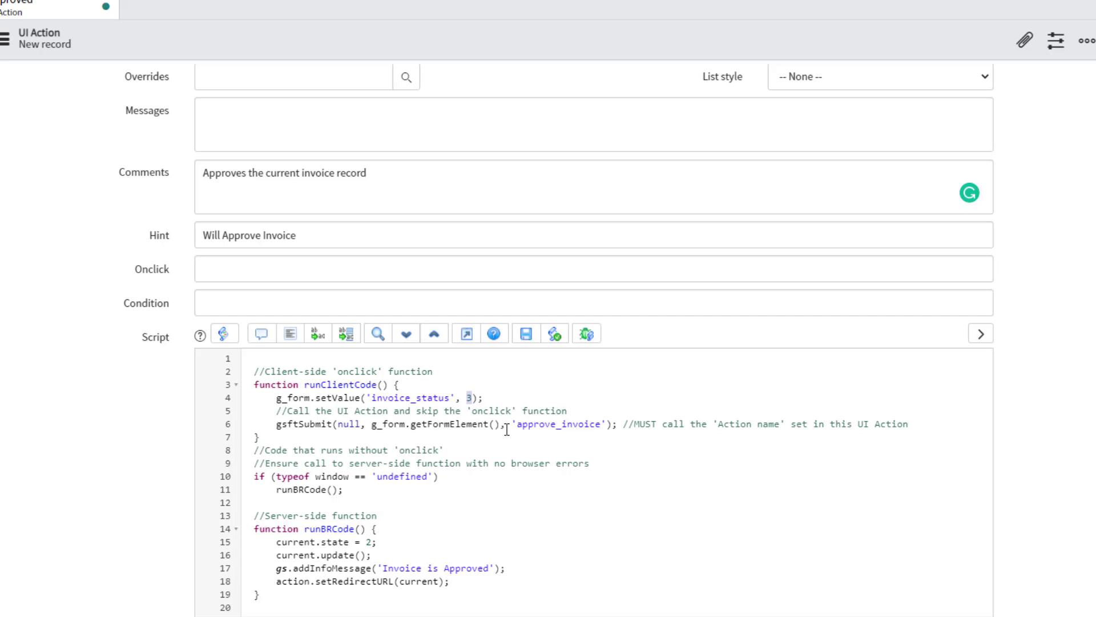
pyautogui.moveTo(372, 398); pyautogui.dragTo(449, 400)
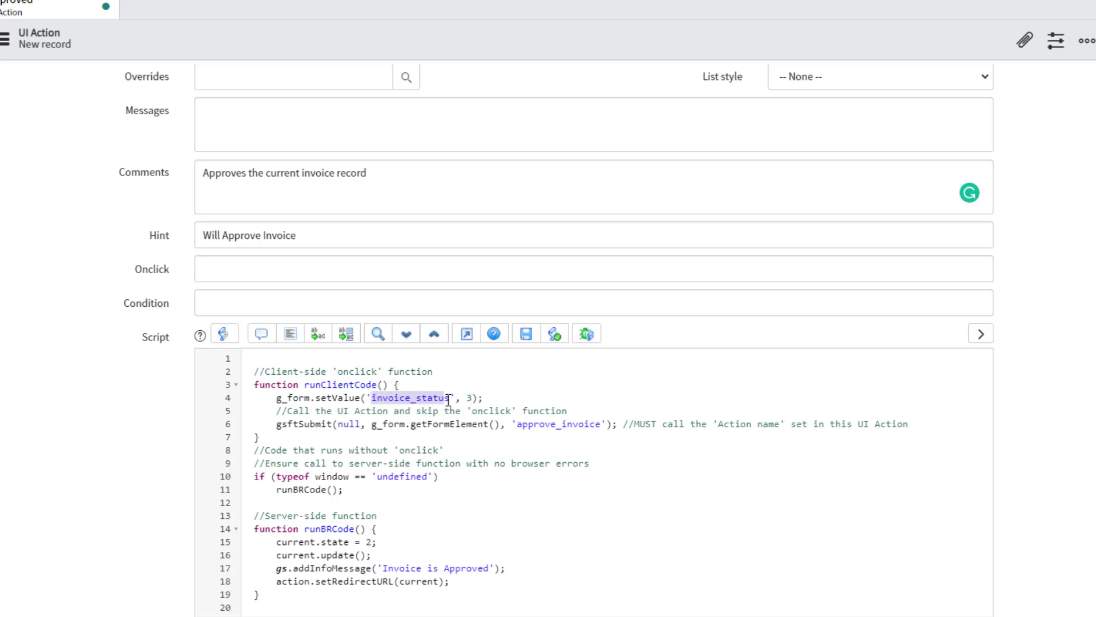
pyautogui.doubleClick(470, 398)
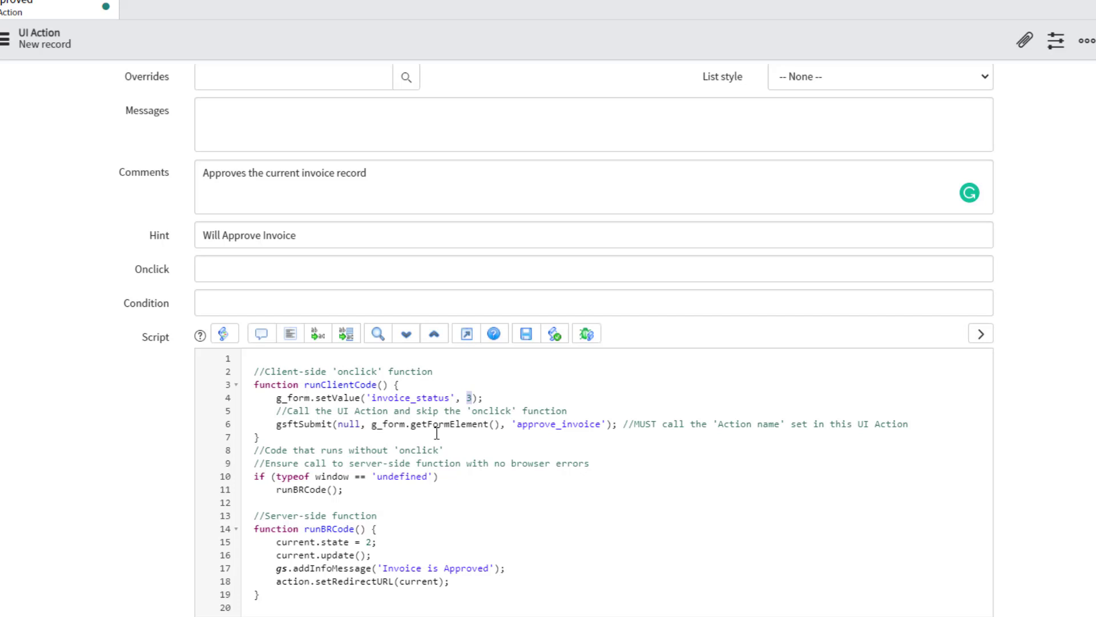
pyautogui.moveTo(306, 387); pyautogui.dragTo(379, 387)
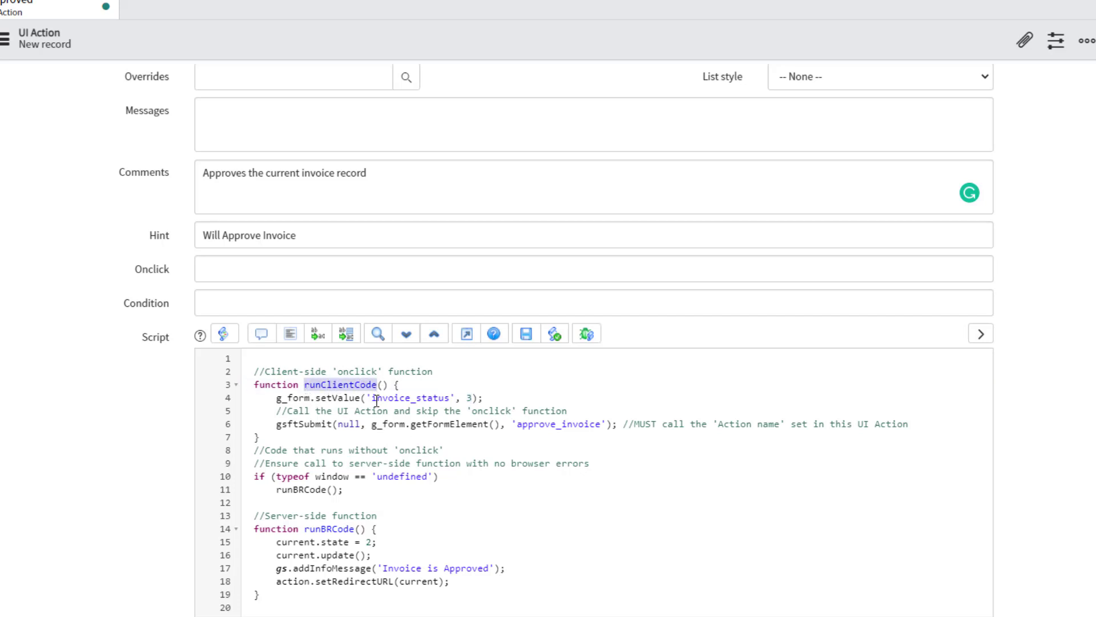
# Copy runClientCode() from the script into the Onclick field and submit the UI action.
pyautogui.click(344, 387)
pyautogui.moveTo(305, 387); pyautogui.dragTo(392, 389)
pyautogui.hotkey('ctrl', 'c')
pyautogui.click(251, 266)
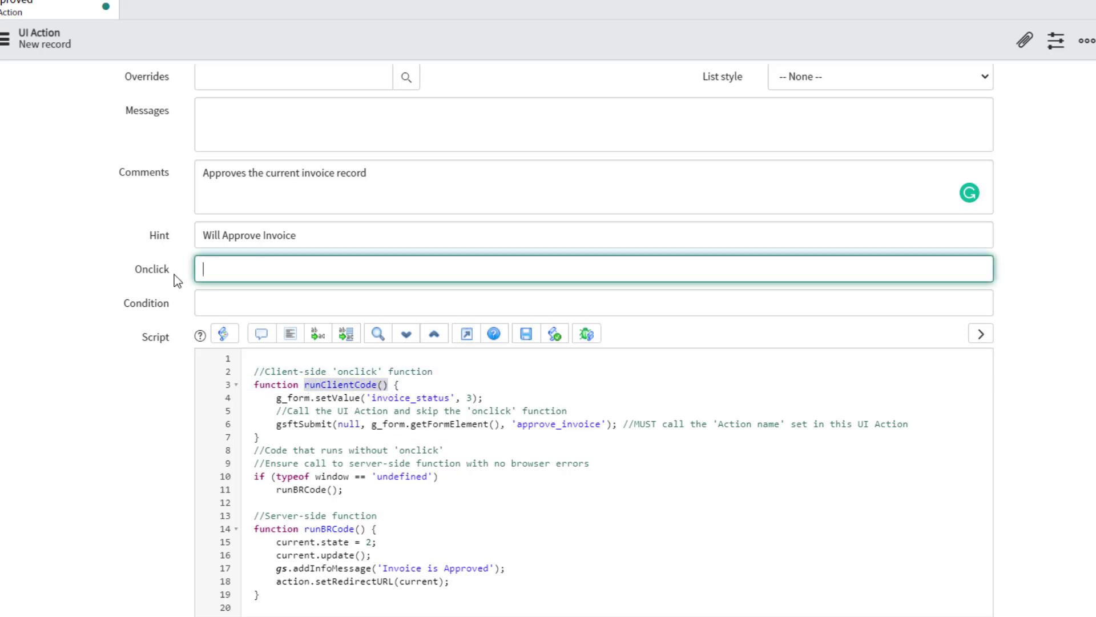
pyautogui.hotkey('ctrl', 'v')
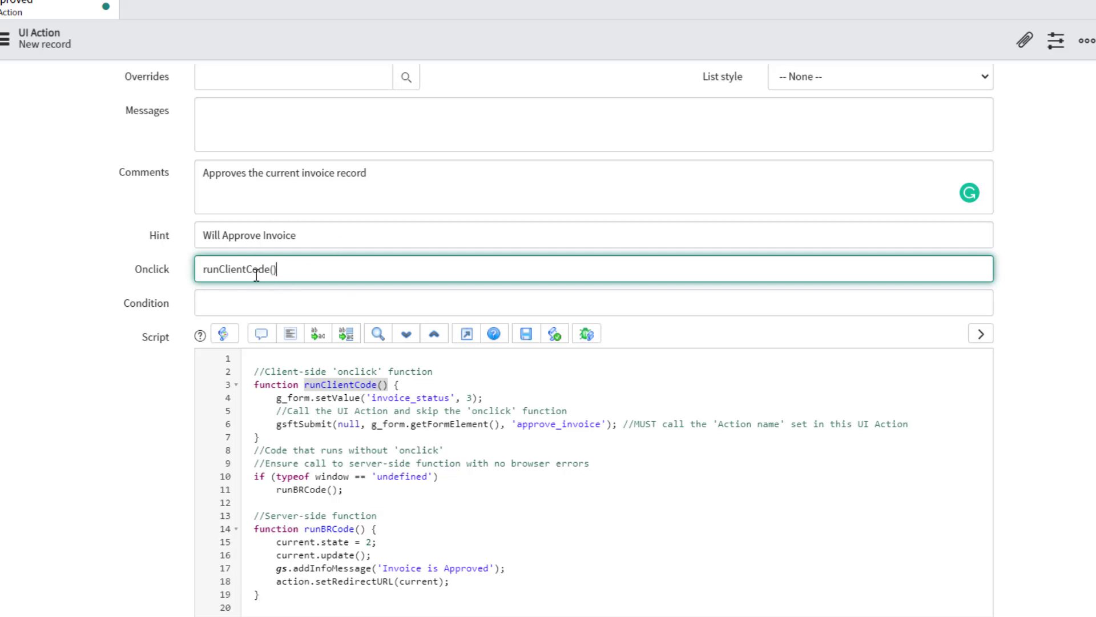
pyautogui.moveTo(294, 275); pyautogui.dragTo(221, 270)
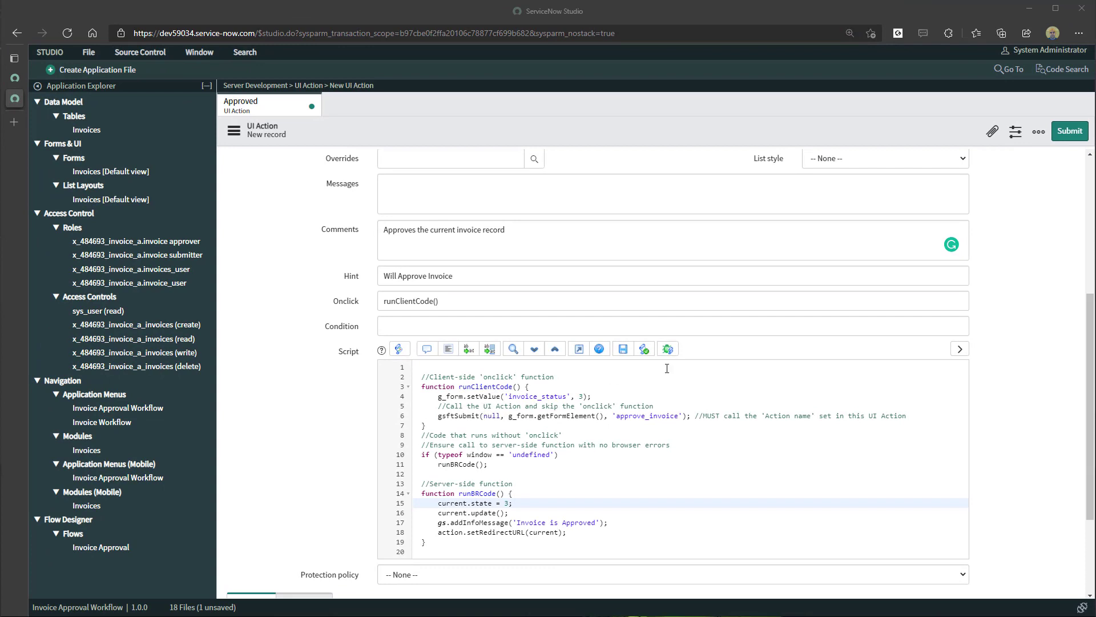
pyautogui.click(1080, 139)
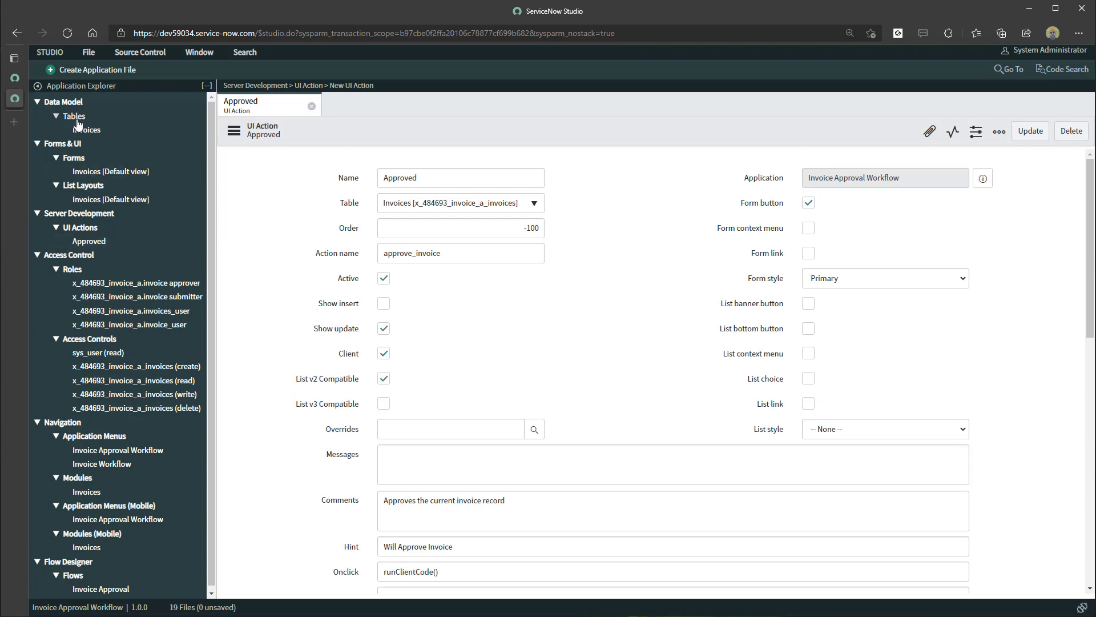
# Switch to the Invoices list, open the $500.00 Computers invoice and run the Approved action on it.
pyautogui.click(19, 79)
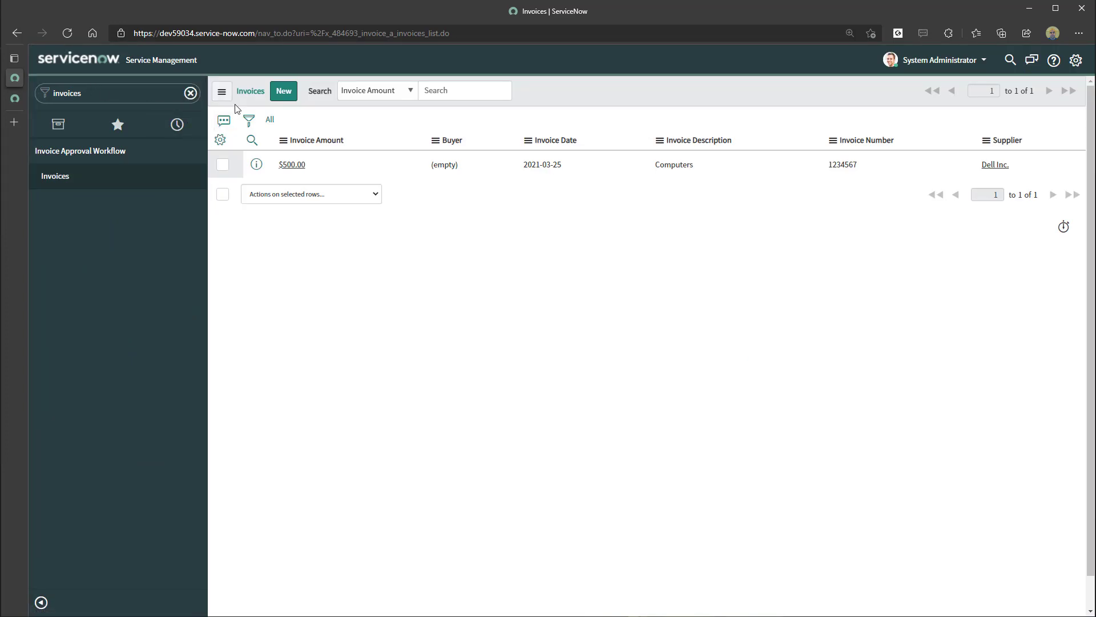
pyautogui.click(290, 169)
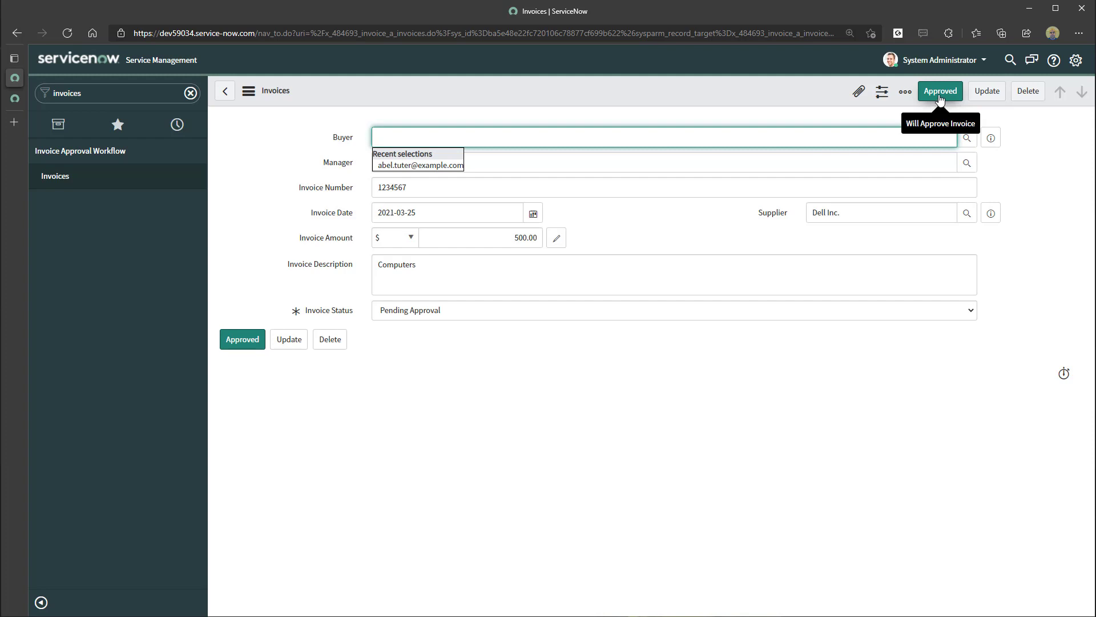
pyautogui.click(940, 97)
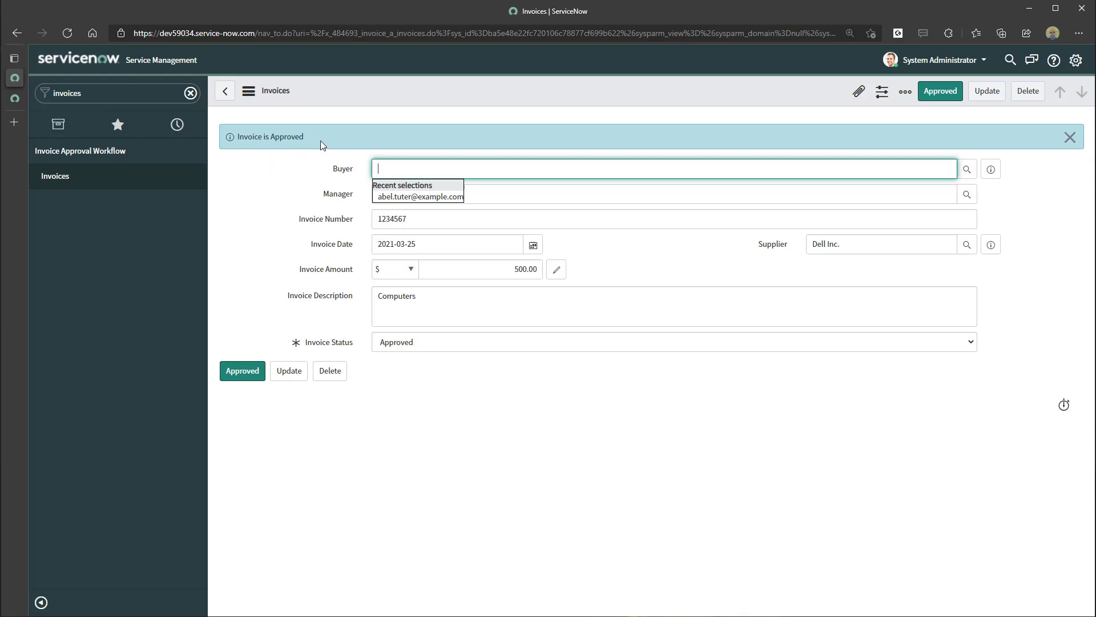
# Set the invoice status to Pending Approval and update the record.
pyautogui.click(429, 343)
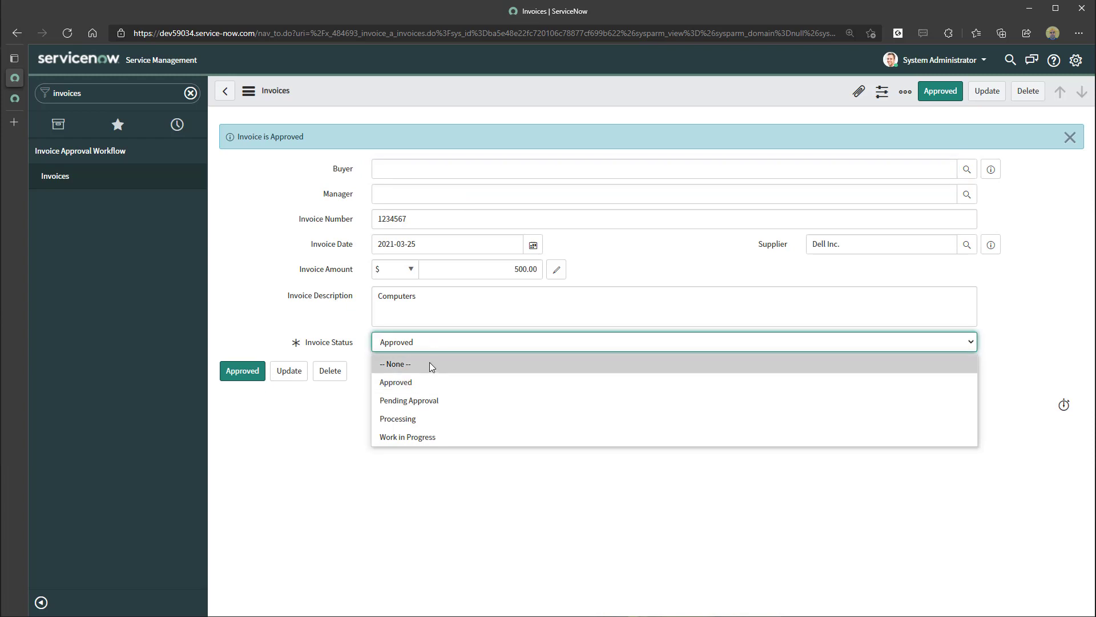
pyautogui.click(437, 407)
pyautogui.click(996, 94)
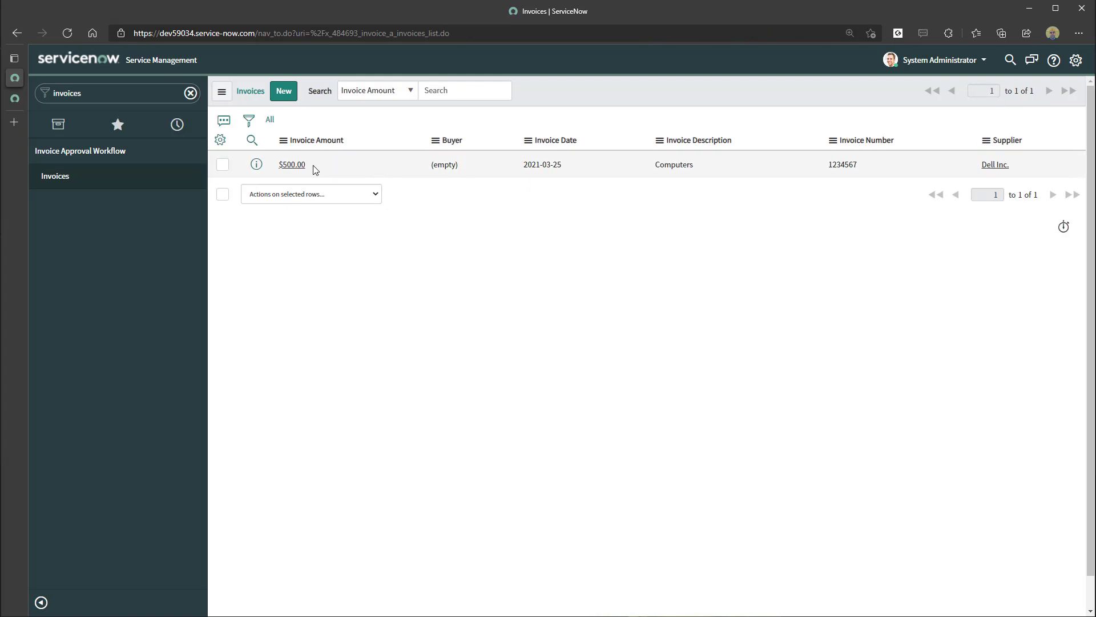
# Reopen the $500.00 invoice, run the Approved action again and return to the Invoices list.
pyautogui.click(303, 169)
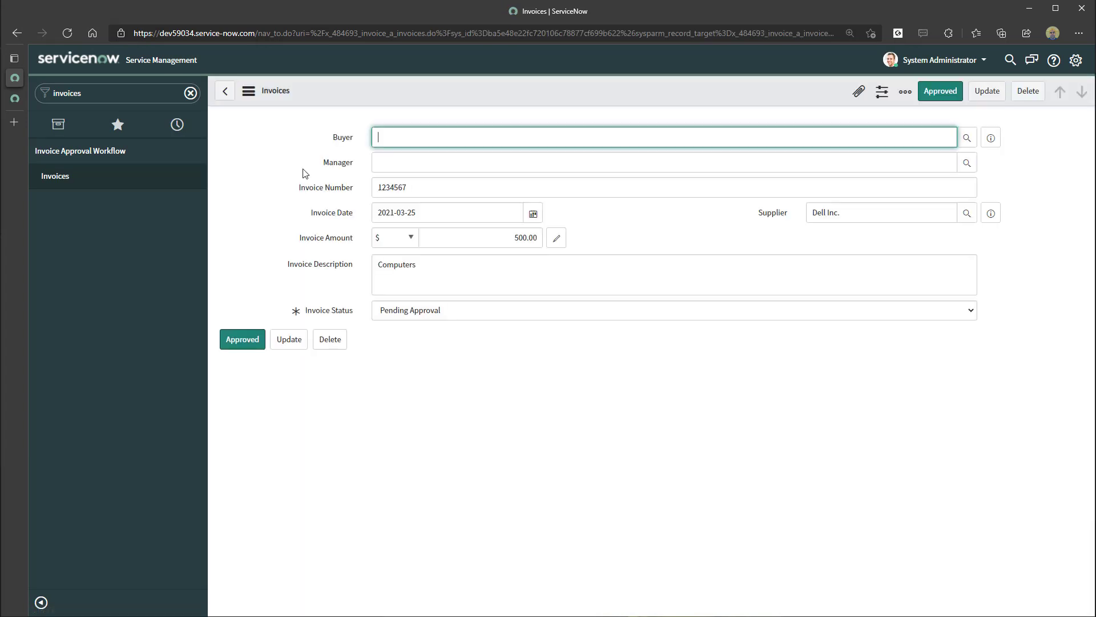
pyautogui.click(931, 93)
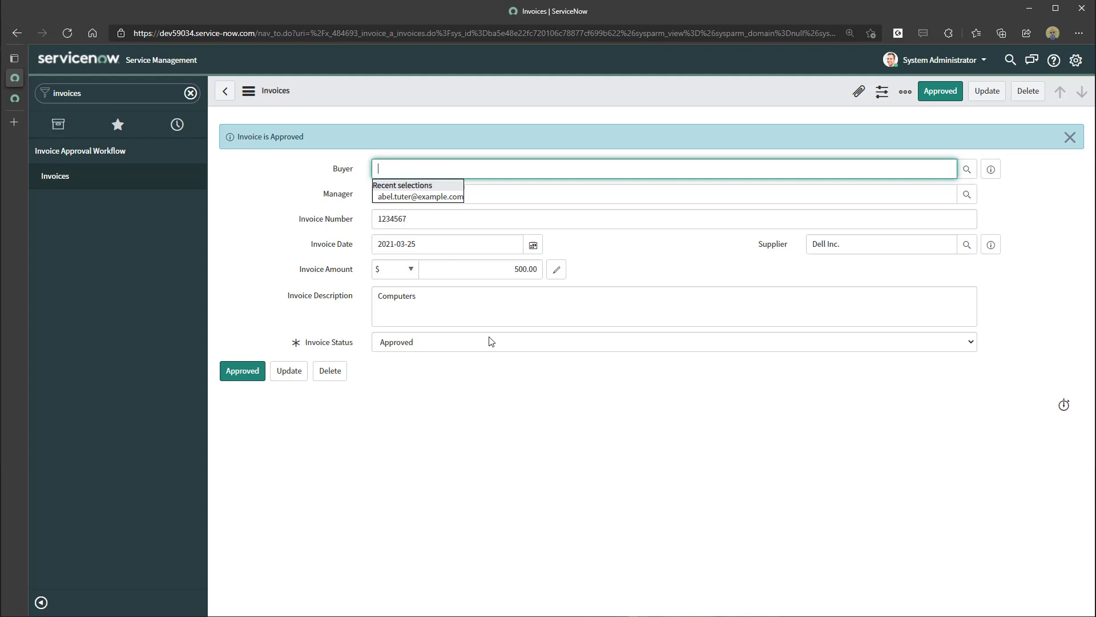
pyautogui.click(225, 91)
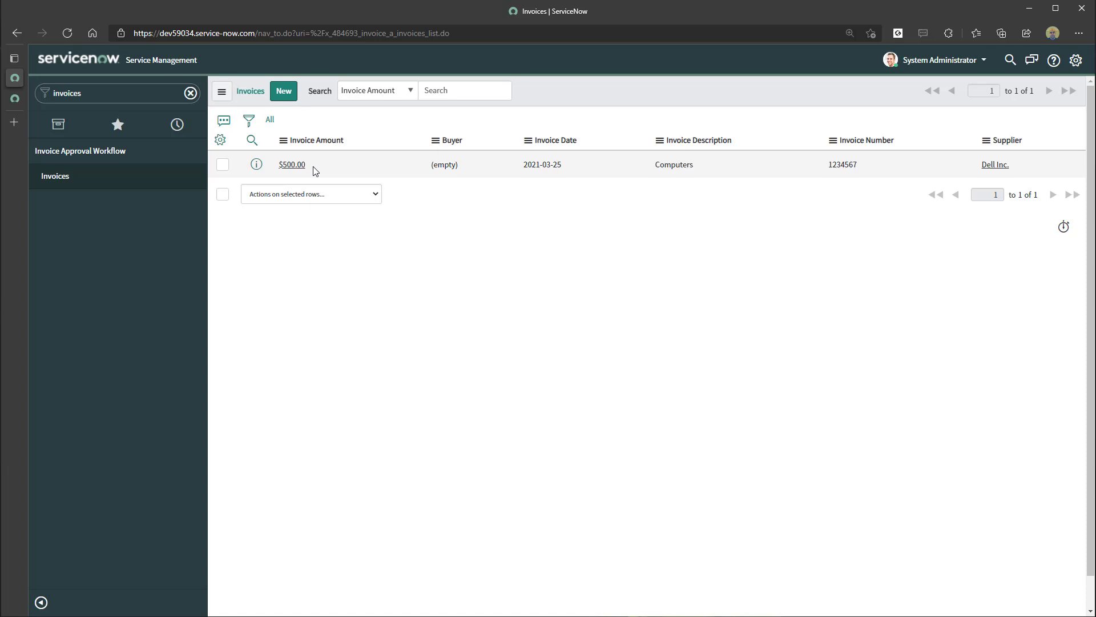
# Start a new invoice record with invoice number 4556, invoice date 2021-09-23 and an amount of $2.
pyautogui.click(290, 96)
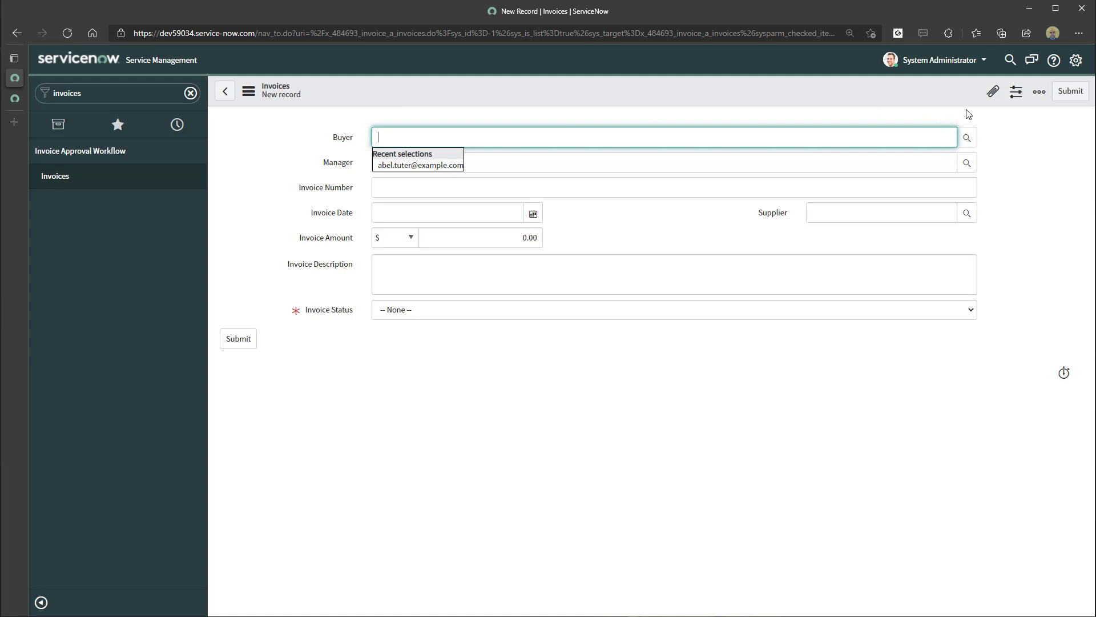
pyautogui.click(511, 163)
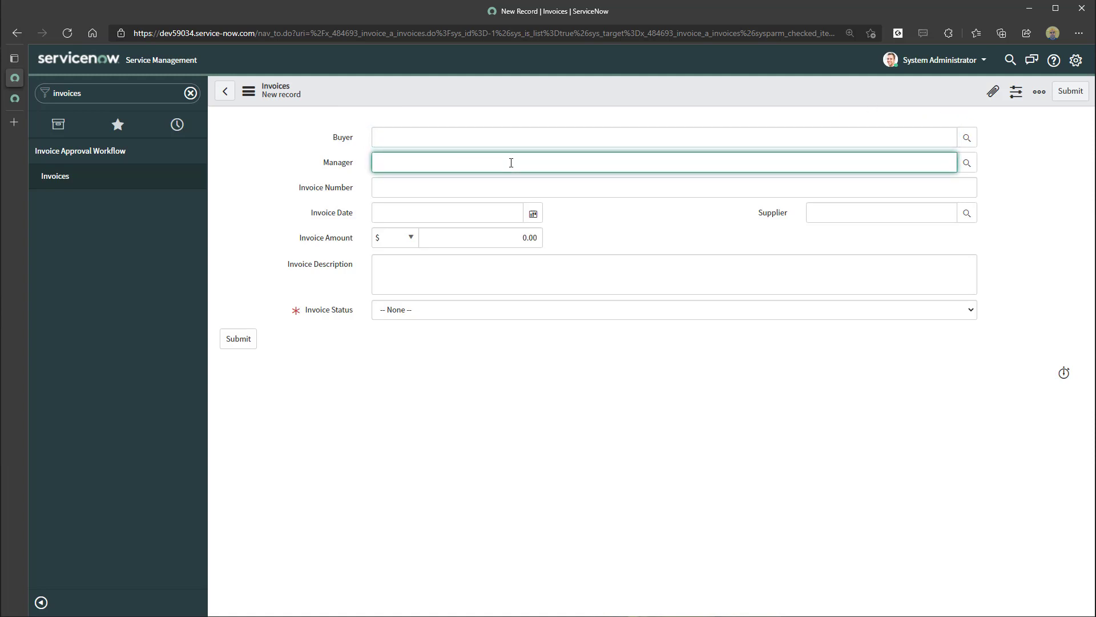
pyautogui.click(435, 188)
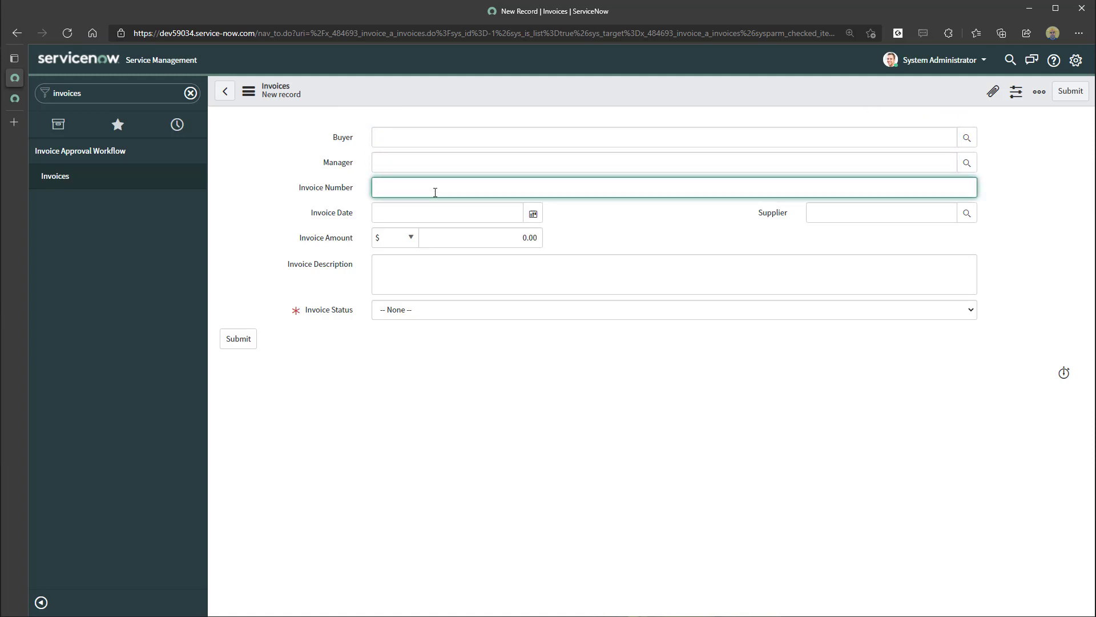
pyautogui.write('4556')
pyautogui.press('Tab')
pyautogui.write('2021-09-23')
pyautogui.press('Tab')
pyautogui.press('Tab')
pyautogui.press('Tab')
pyautogui.write('2')
# Set the new invoice's status to Pending Approval and submit the record.
pyautogui.press('Tab')
pyautogui.press('Tab')
pyautogui.press('p')
pyautogui.click(243, 342)
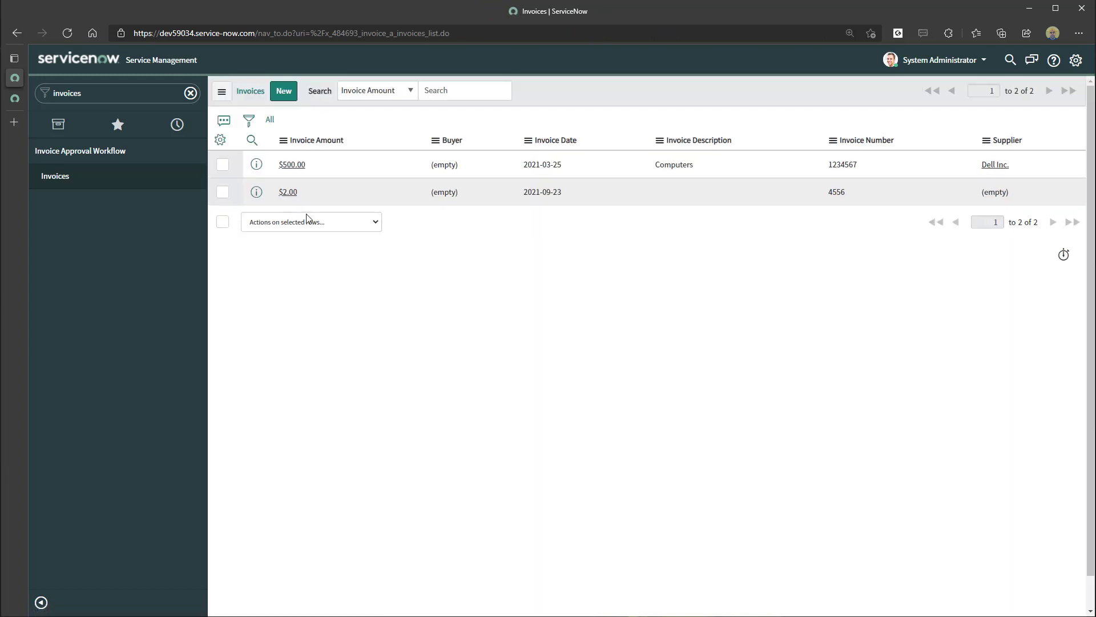
# Open the $2.00 invoice from the list and run the Approved action on it.
pyautogui.click(288, 192)
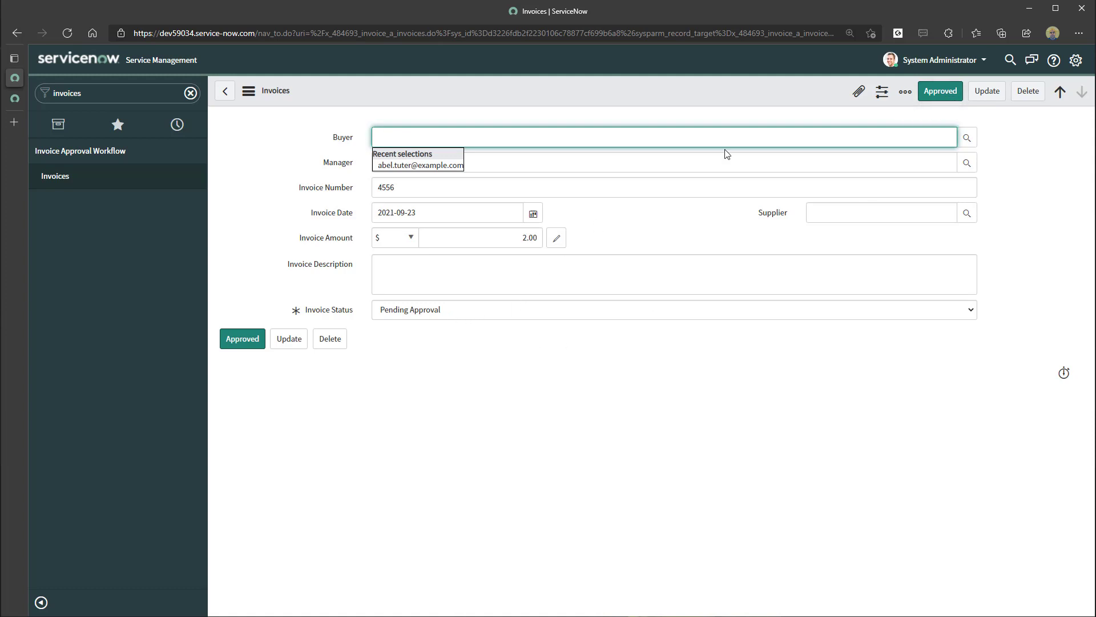
pyautogui.click(950, 92)
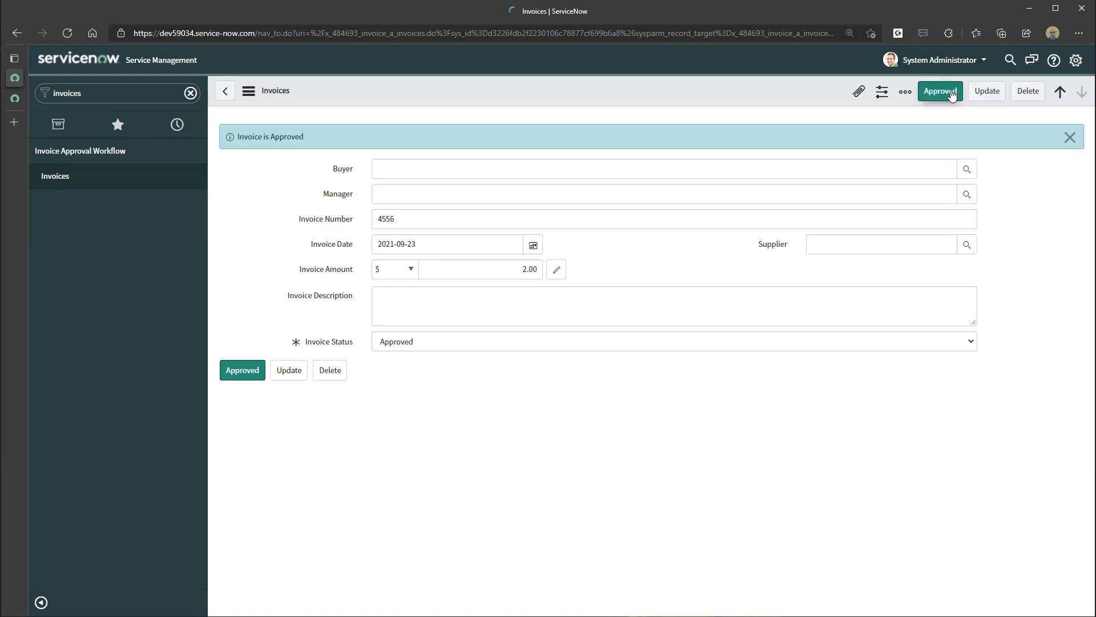